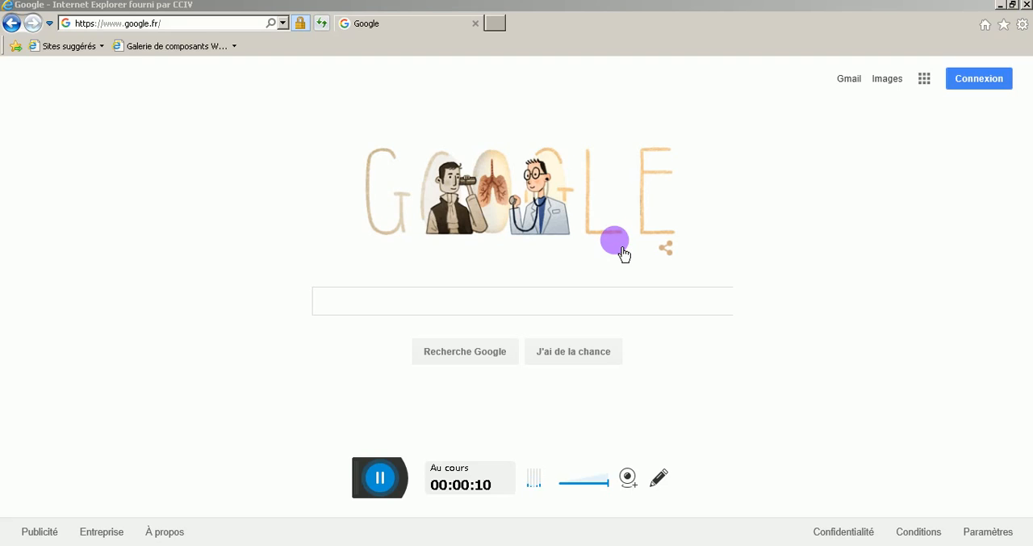
Search Google for "canva" and open the Canva website from the results
click(602, 301)
text(can)
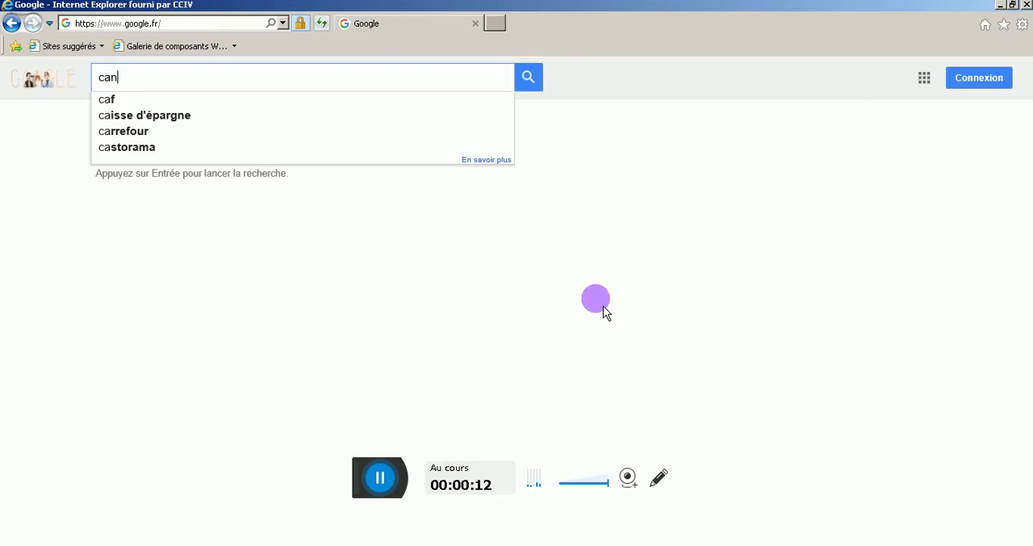
text(va)
key(Return)
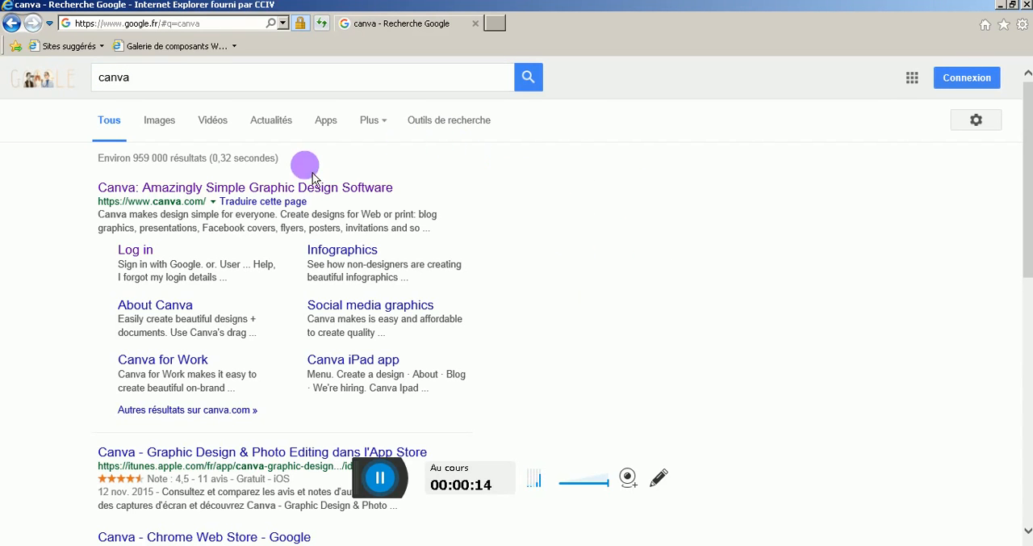
click(307, 188)
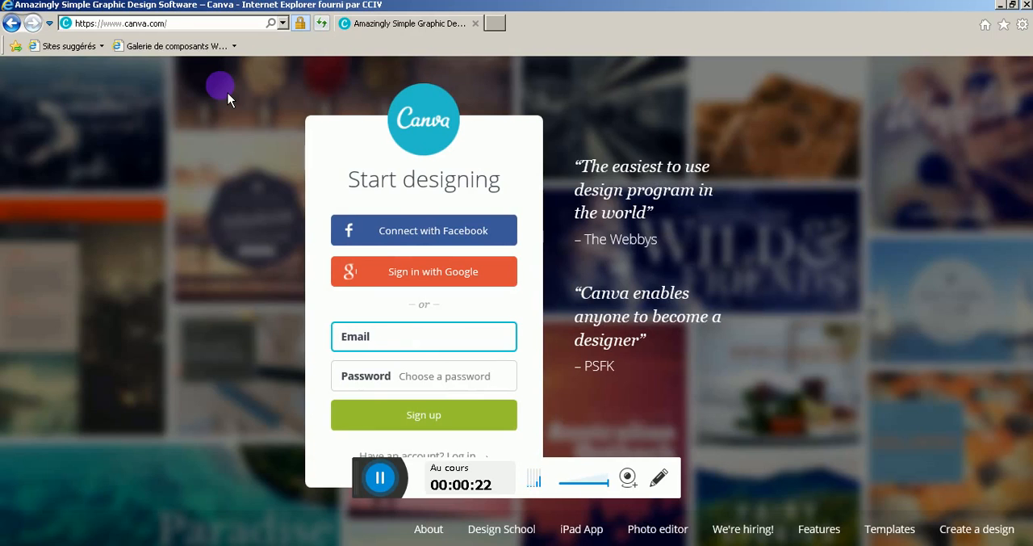
Enter the account's email and password in Canva's form and submit it to reach the designs overview
drag(378, 492, 738, 496)
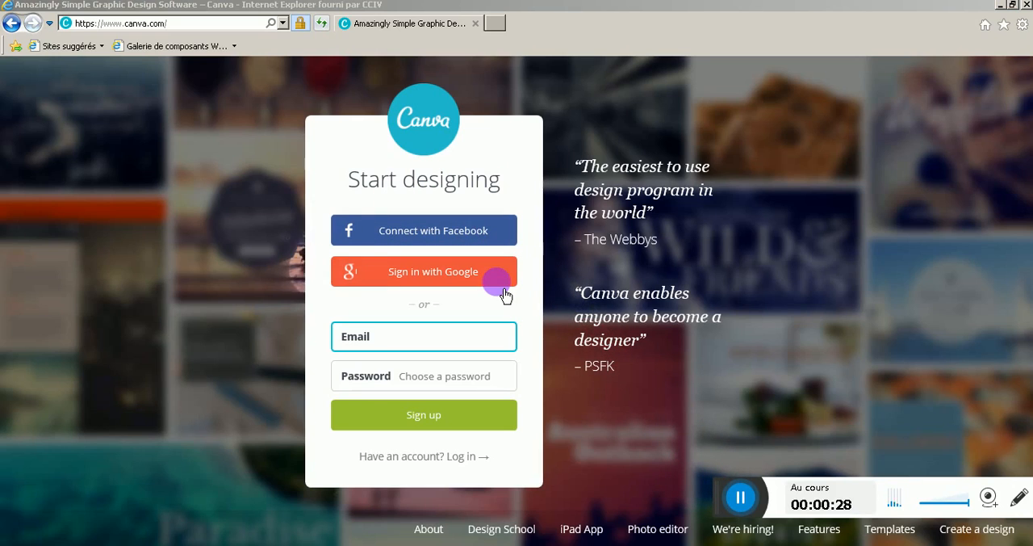
click(426, 335)
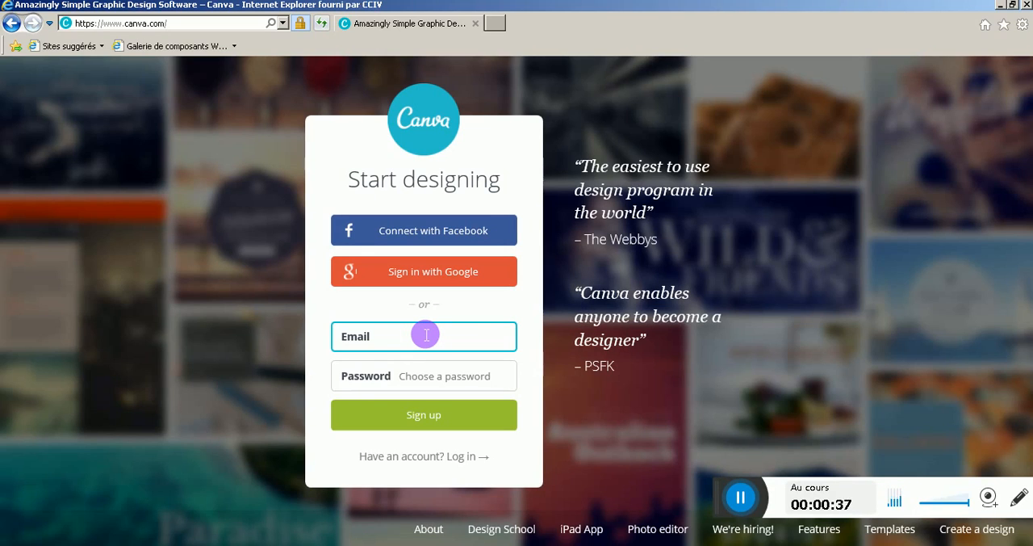
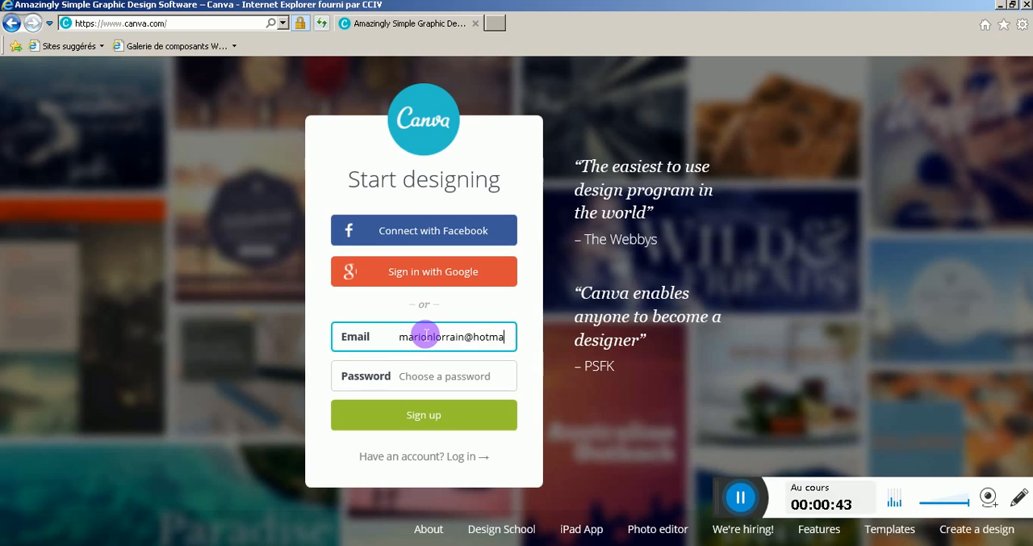
key(Tab)
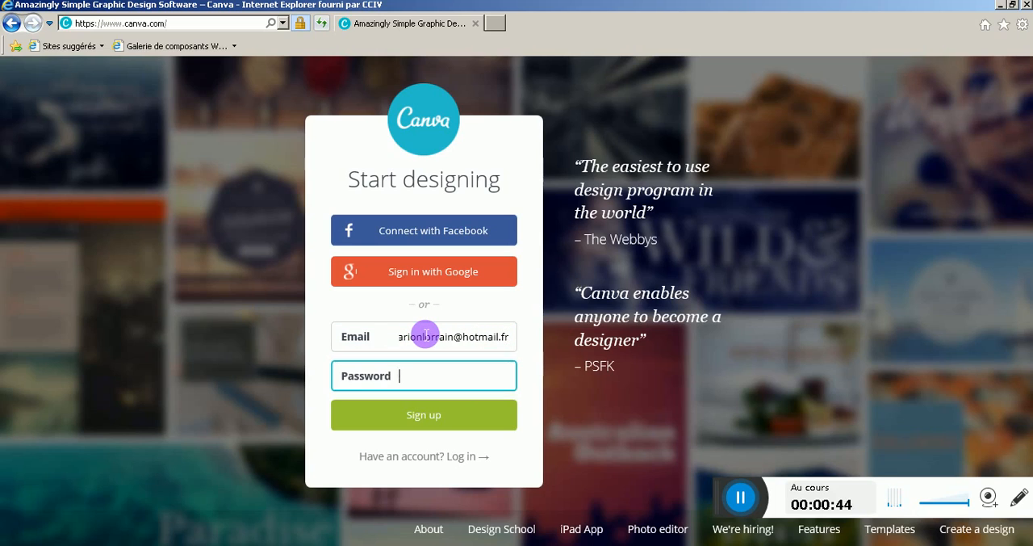
text(*****)
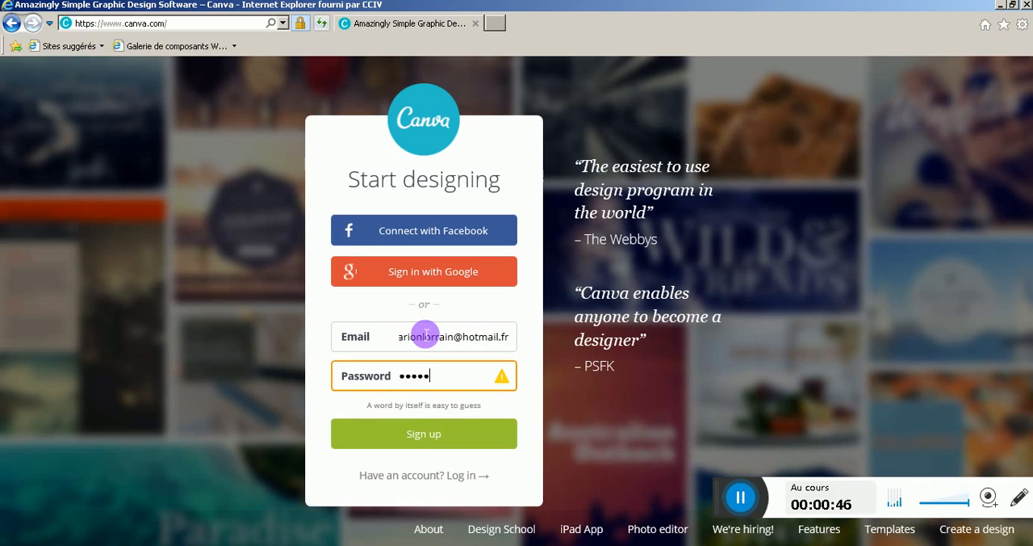
text(*)
key(Return)
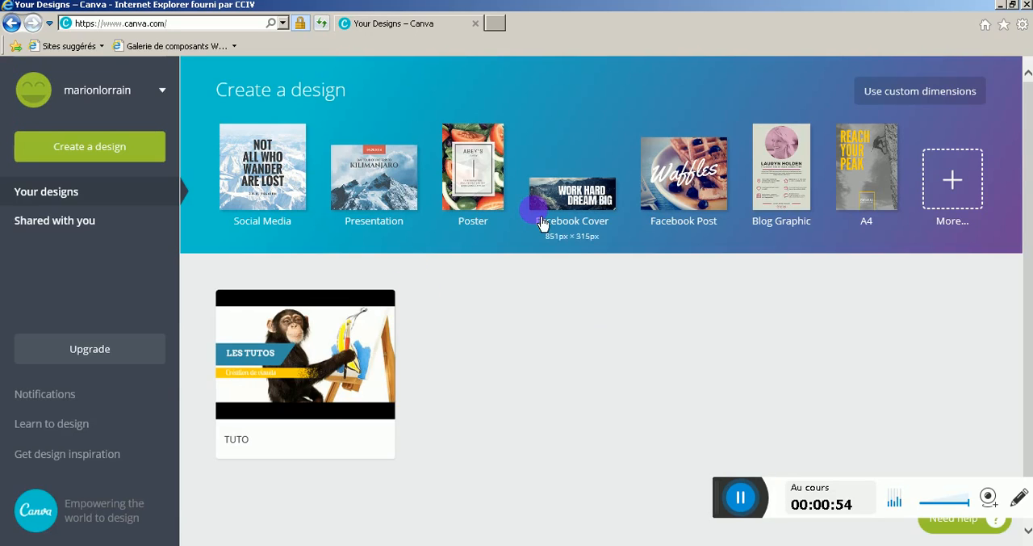
Open the existing TUTO design to examine its "LES TUTOS" banner and leave the editor for the designs overview
click(297, 365)
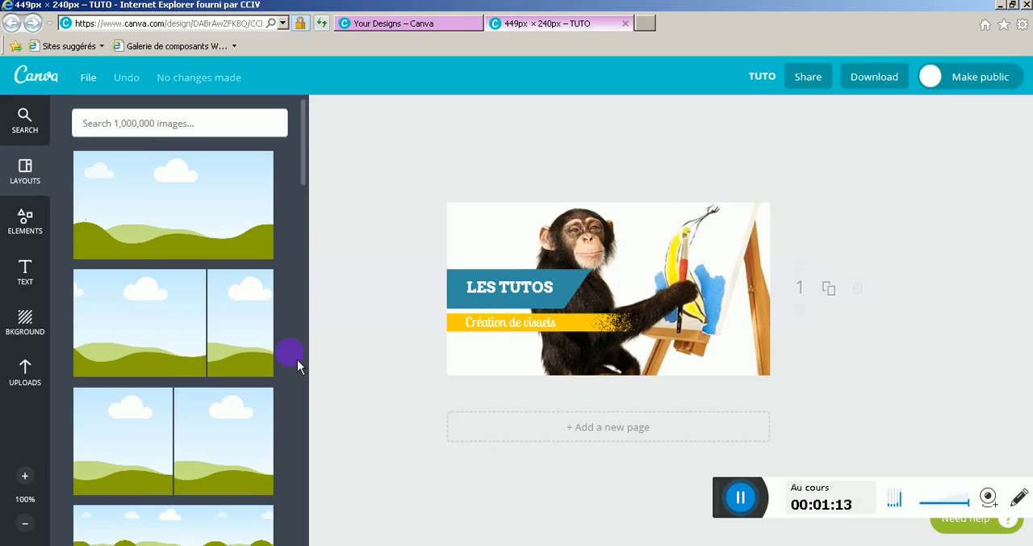
double_click(534, 288)
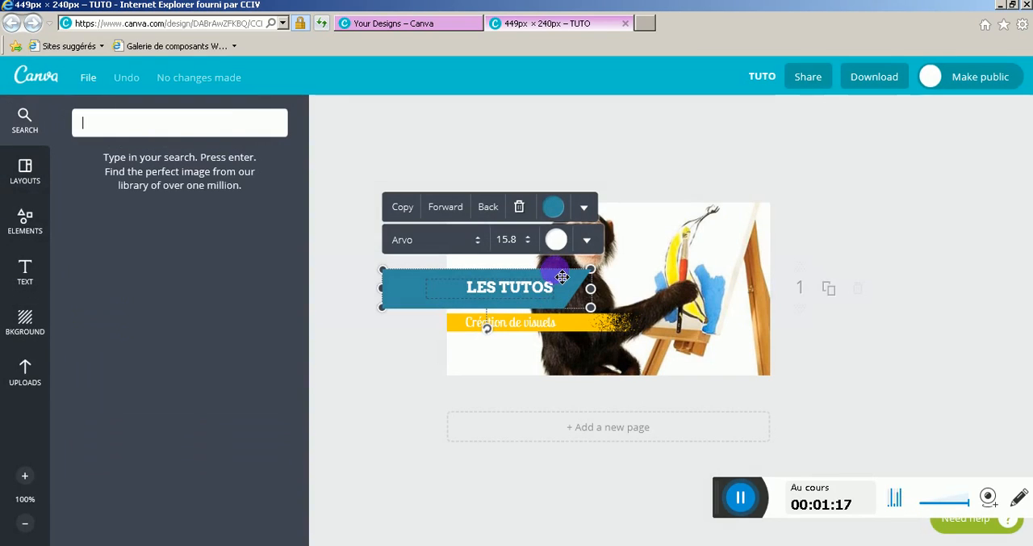
drag(562, 280, 567, 293)
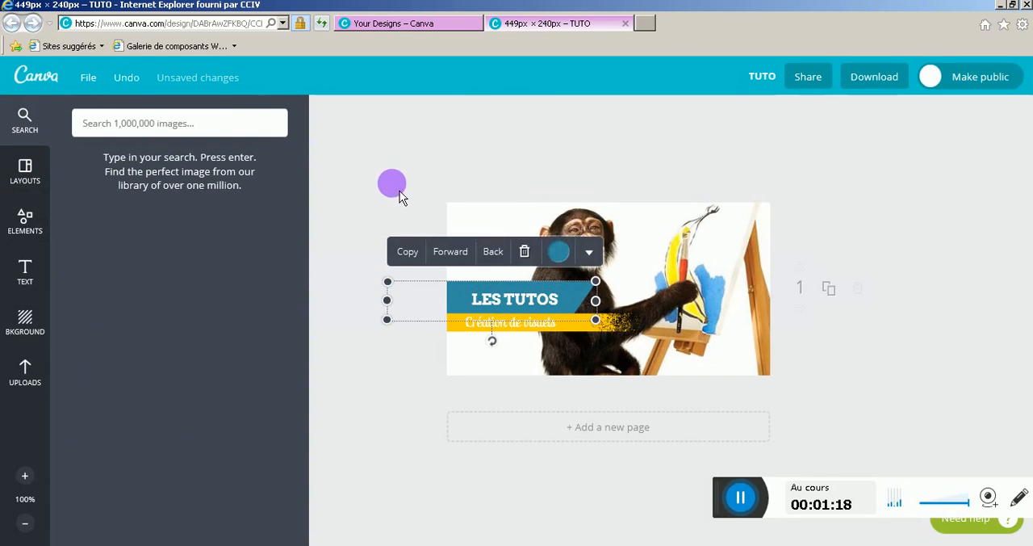
click(398, 191)
click(34, 76)
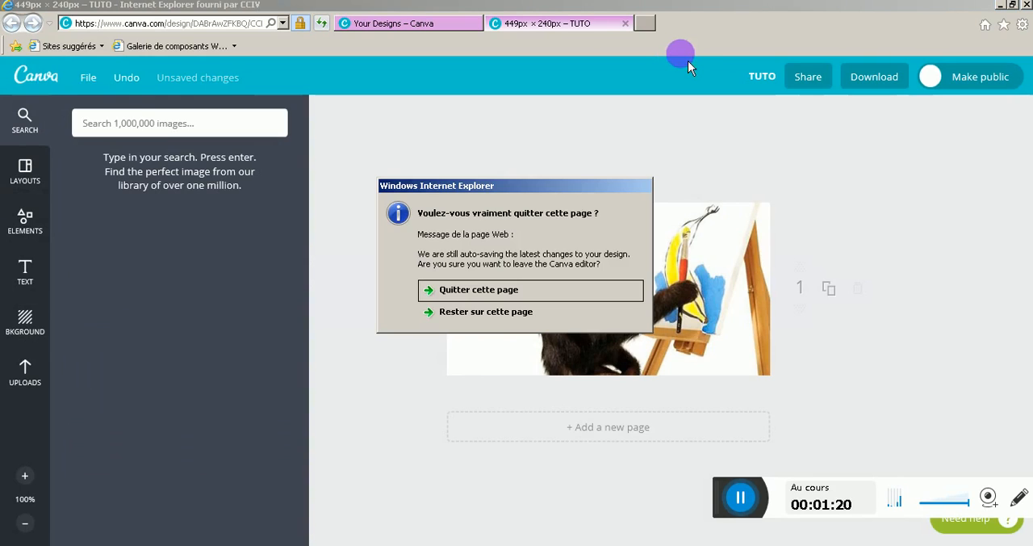
click(493, 289)
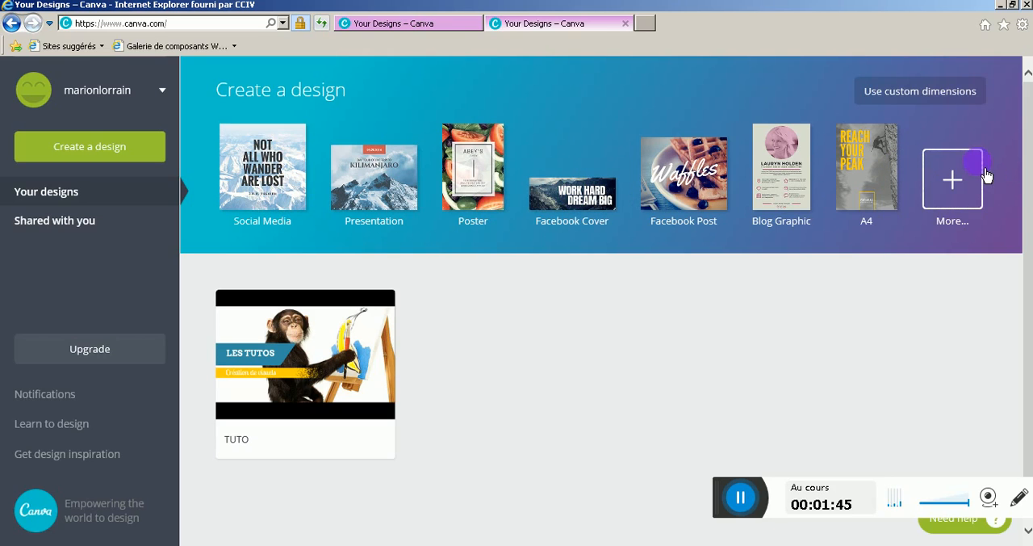
Review the full list of design types and create a Facebook Post from the Social Media Posts group
click(968, 189)
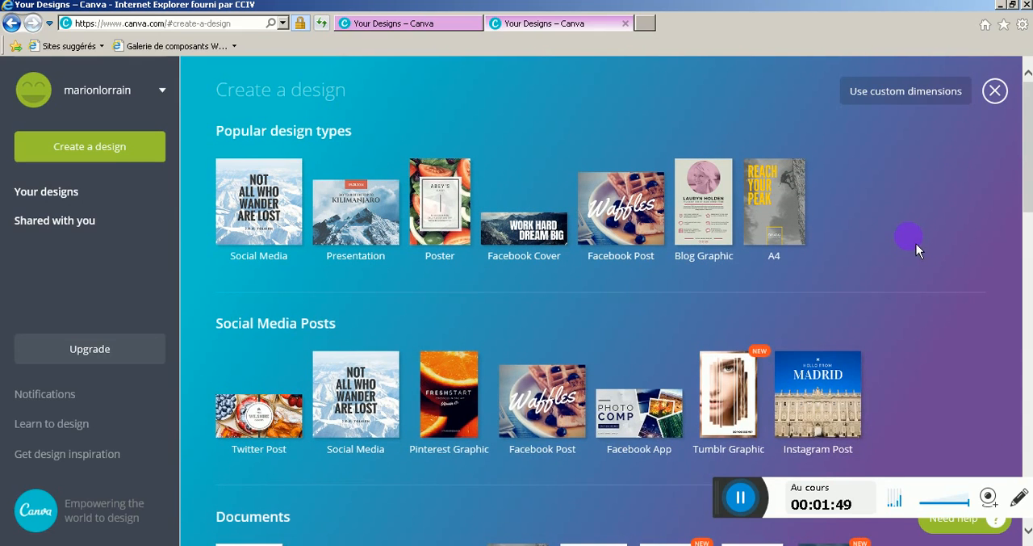
scroll(917, 244, down, 1)
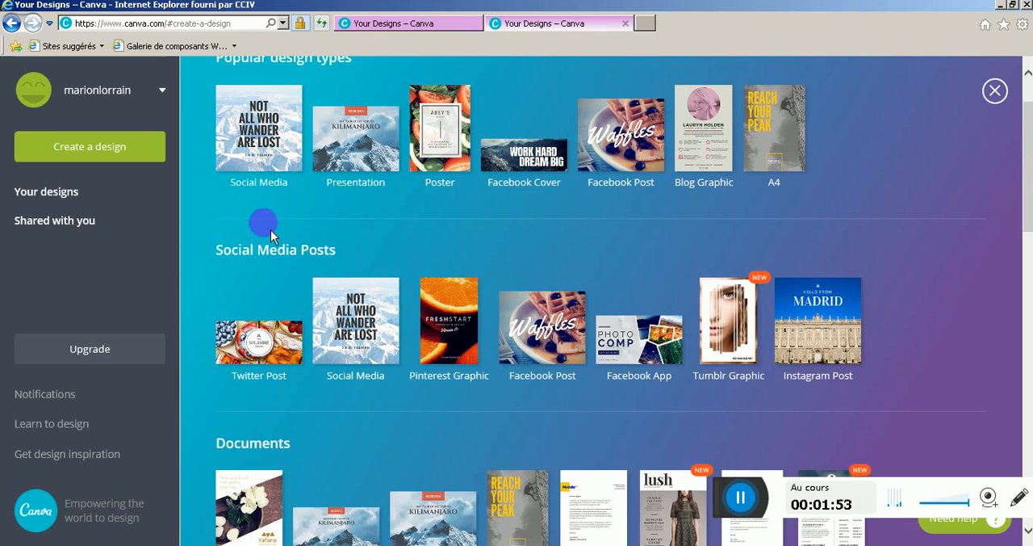
scroll(643, 400, down, 3)
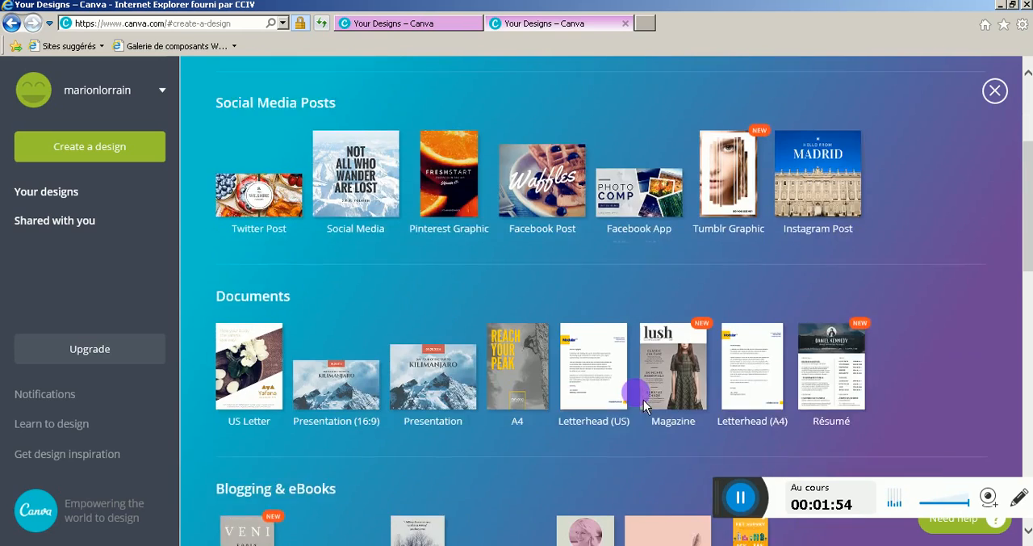
scroll(481, 371, down, 7)
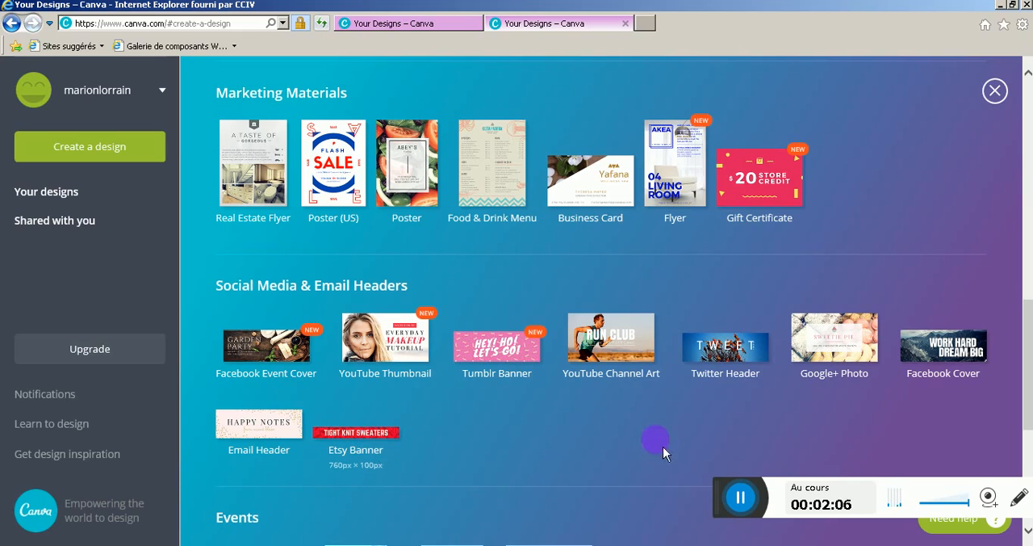
scroll(789, 406, up, 1)
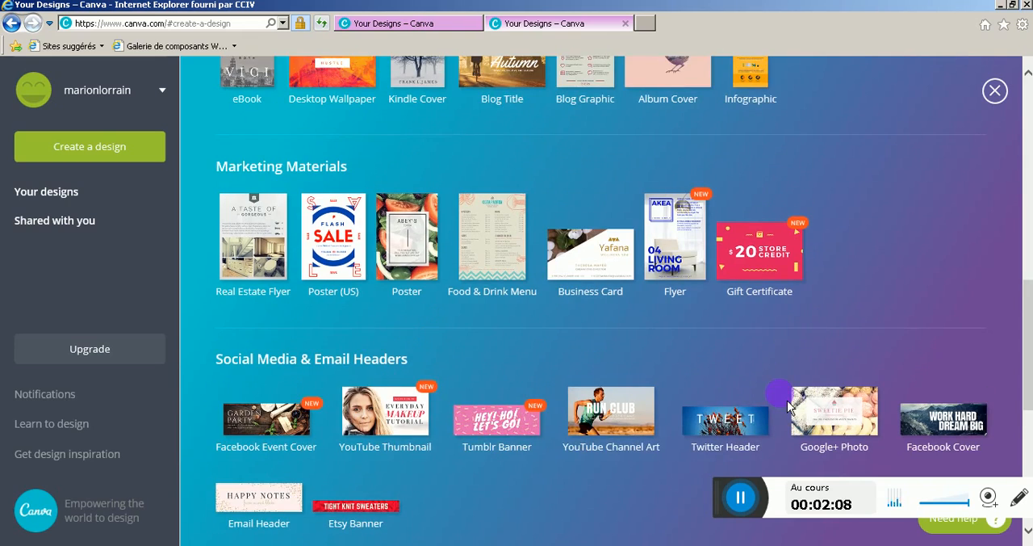
scroll(789, 406, up, 10)
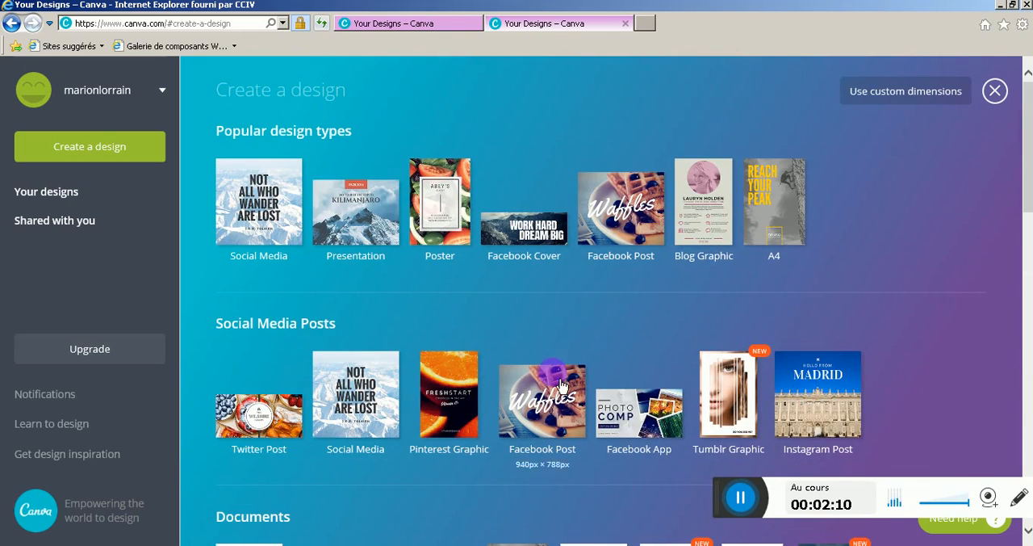
click(542, 399)
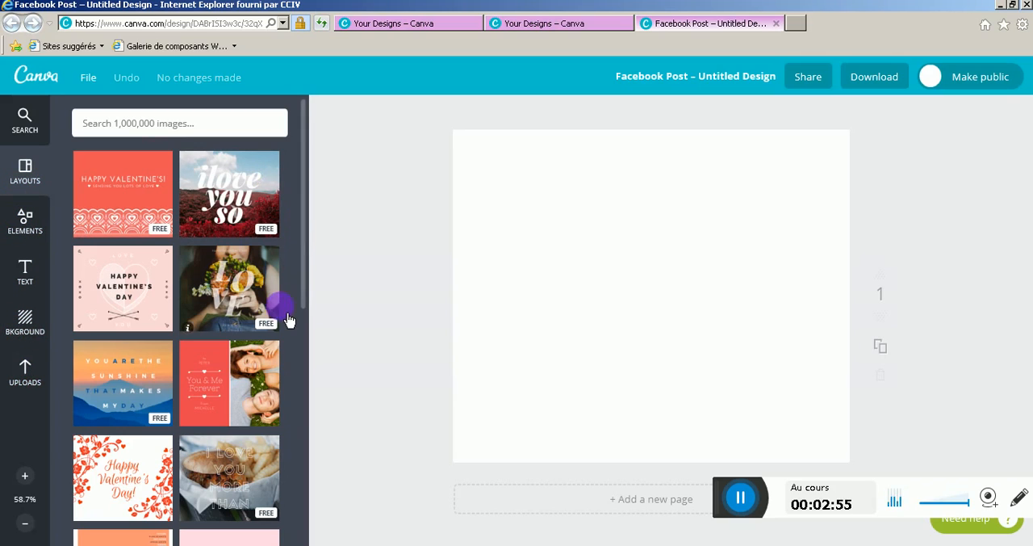
Apply the free LOVE Valentine's layout with the bouquet photo and replace its background photo with a solid red fill
click(224, 280)
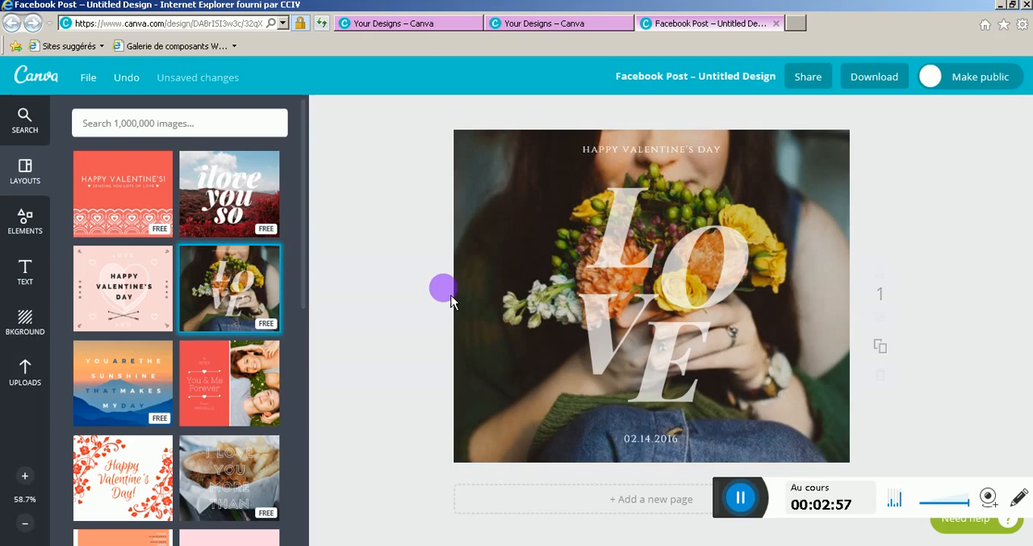
click(833, 150)
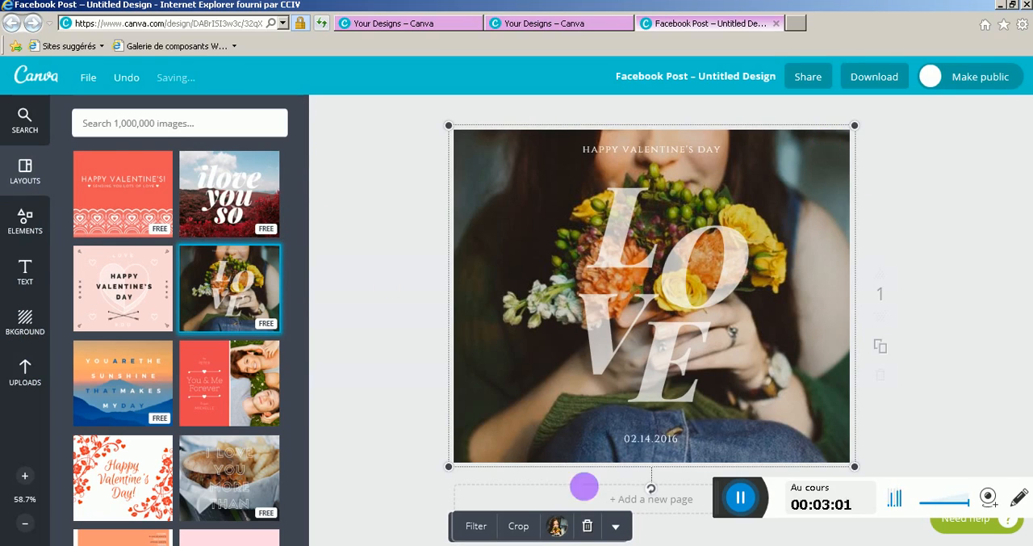
click(557, 525)
click(581, 460)
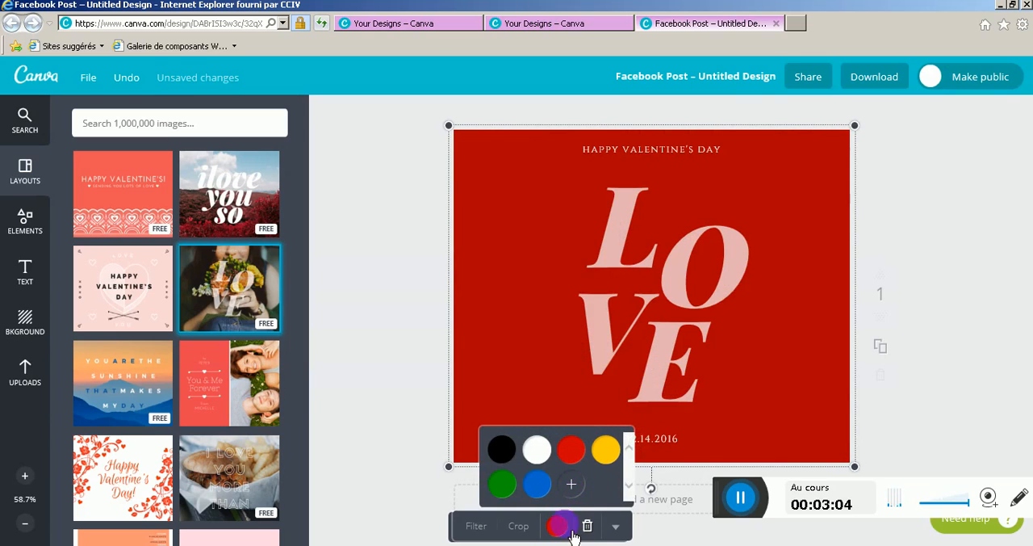
Upload the wide cove photo whose name starts with 10941519 from the Images folder, viewing the files as large icons
click(26, 380)
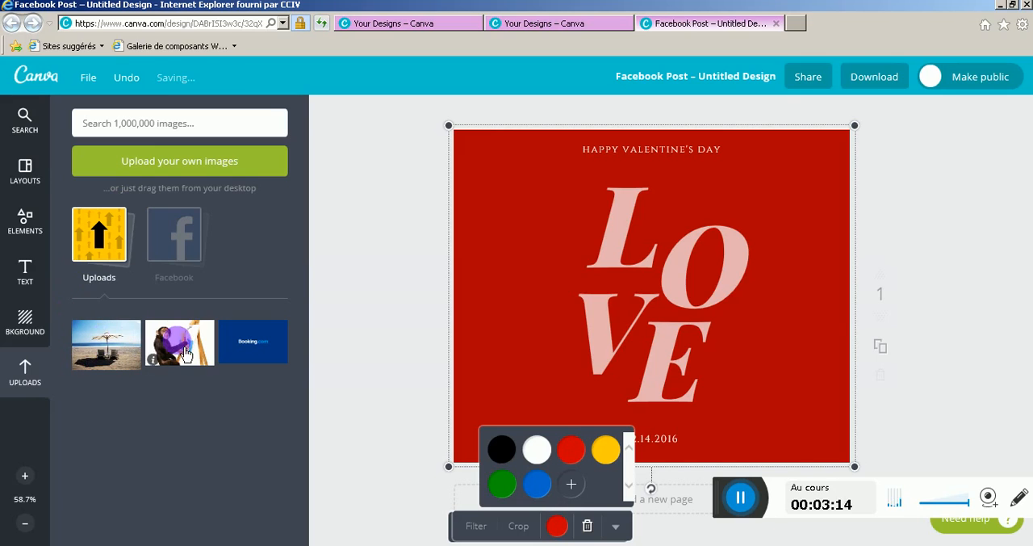
click(119, 253)
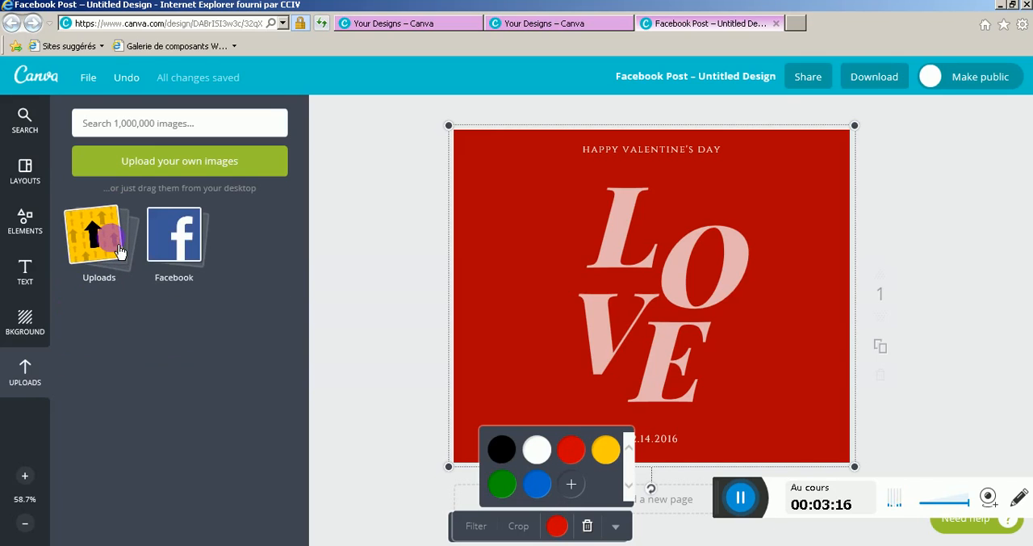
click(159, 169)
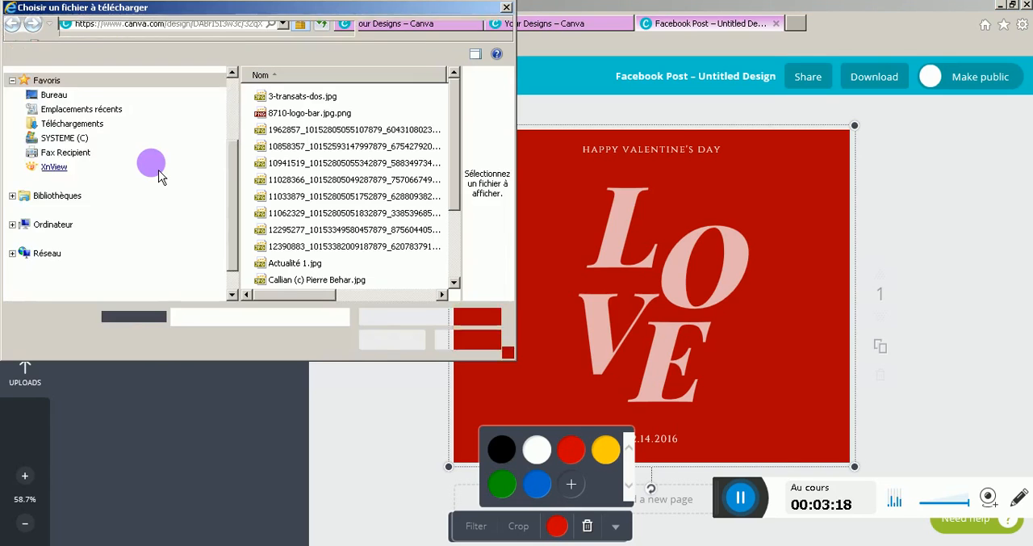
click(507, 7)
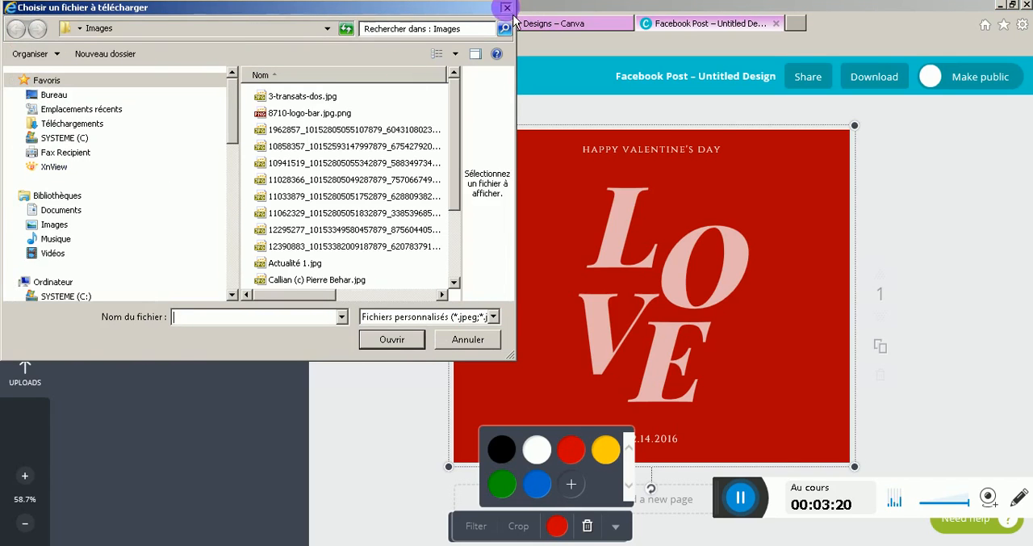
click(208, 175)
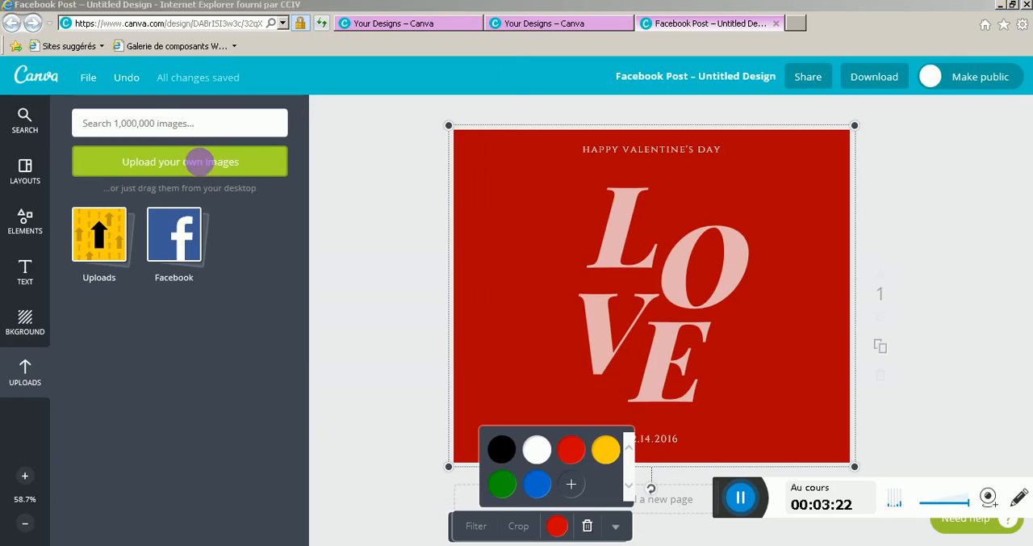
click(456, 55)
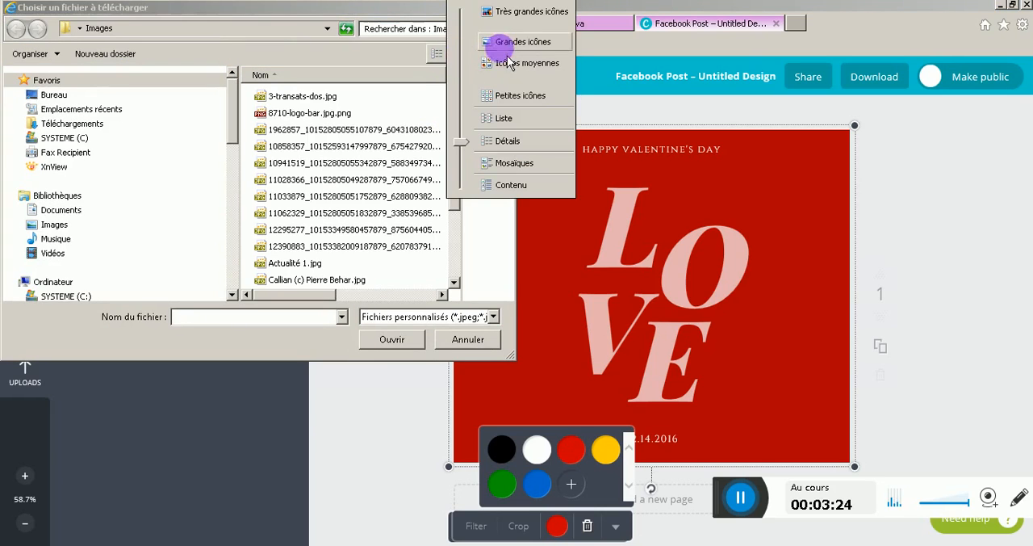
click(496, 40)
drag(811, 372, 839, 432)
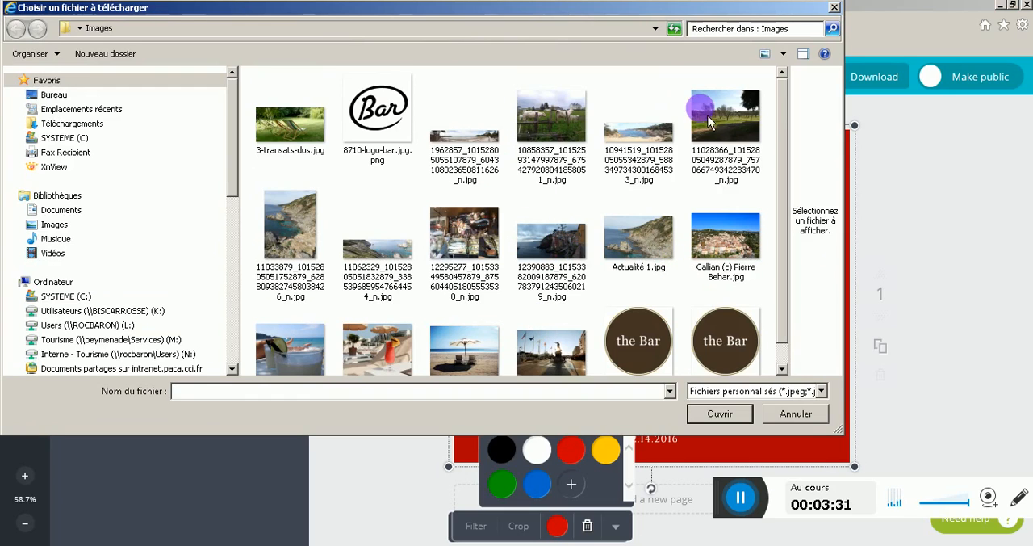
click(648, 146)
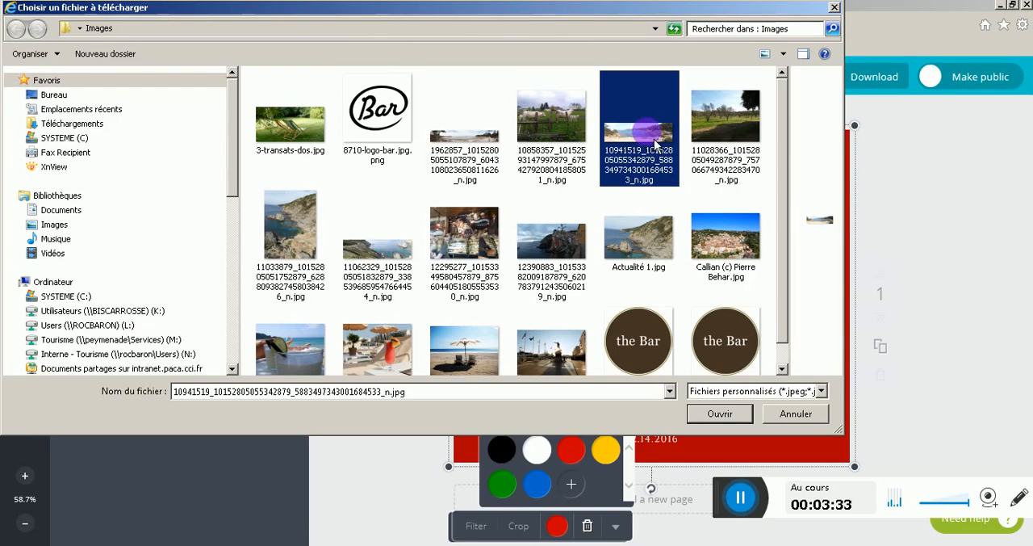
double_click(652, 140)
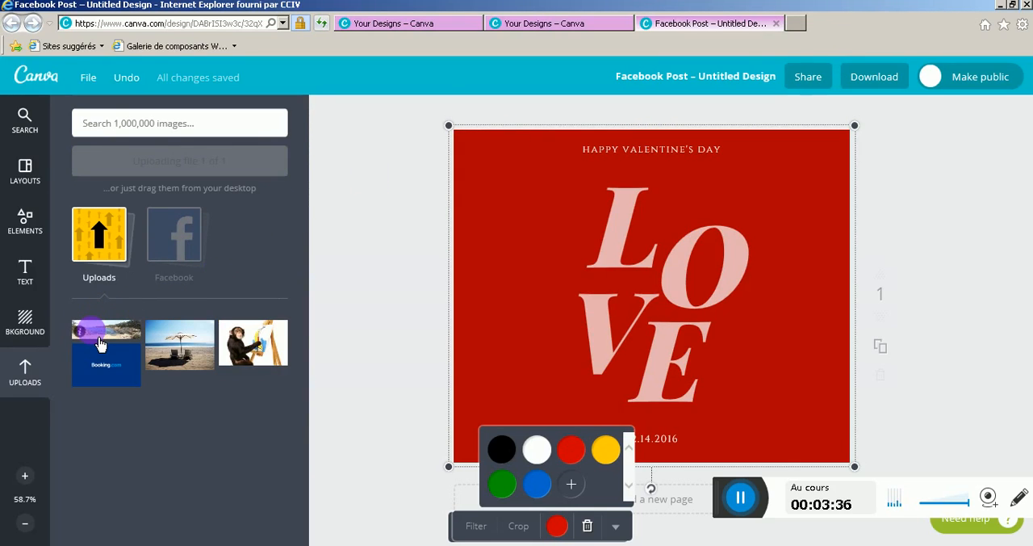
Place the uploaded cove photo on the post, enlarge it and make it fill the background behind the LOVE text
click(100, 345)
click(787, 311)
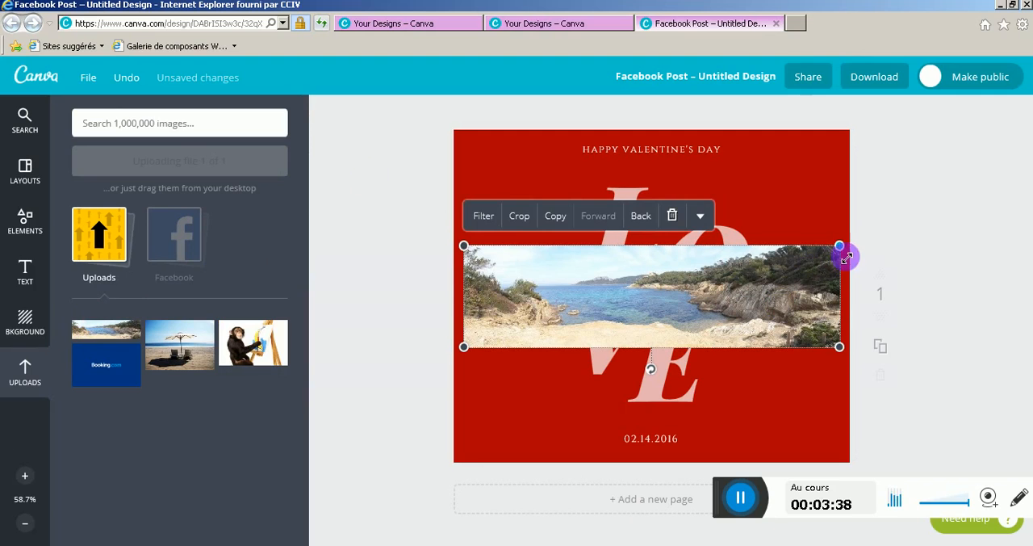
drag(846, 257, 1029, 187)
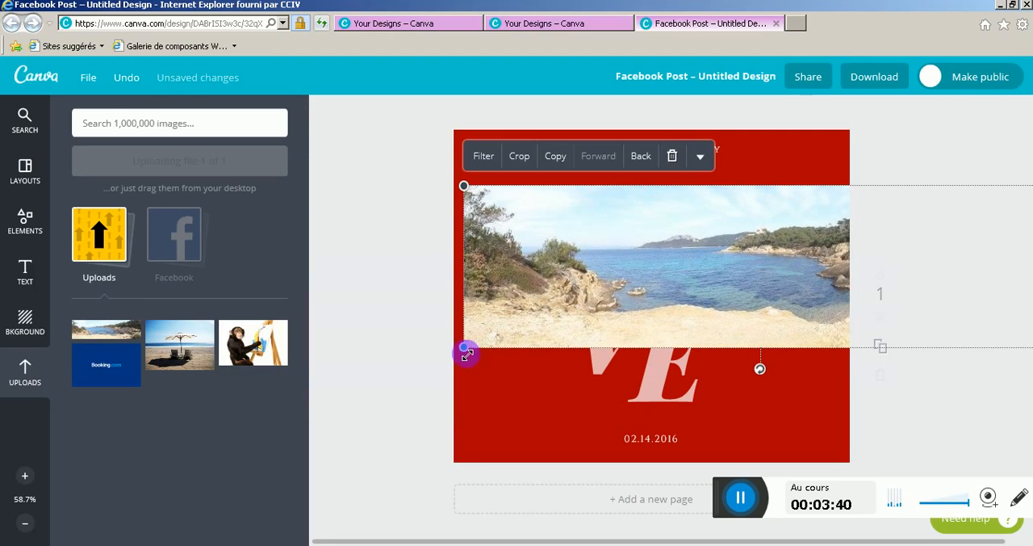
drag(467, 353, 334, 477)
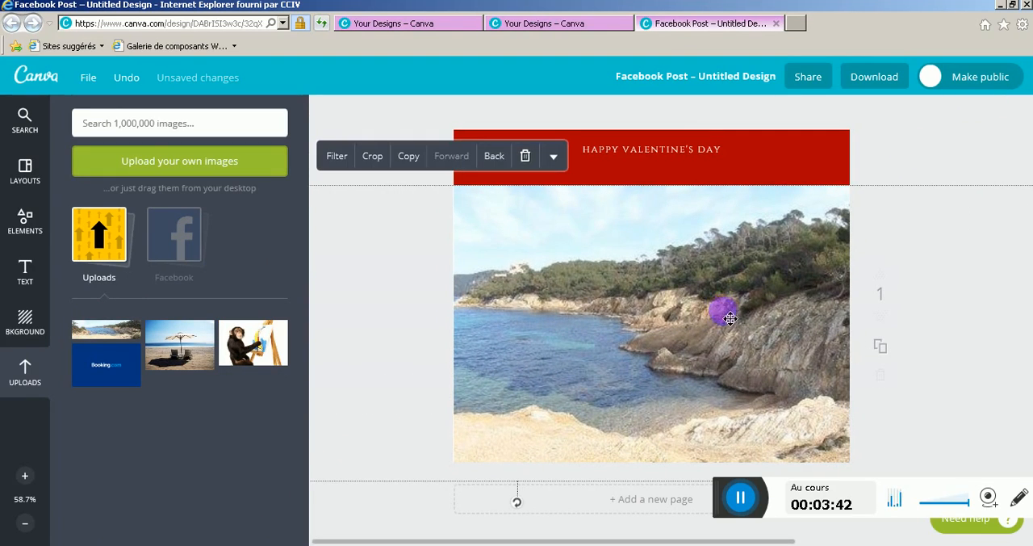
drag(729, 318, 805, 240)
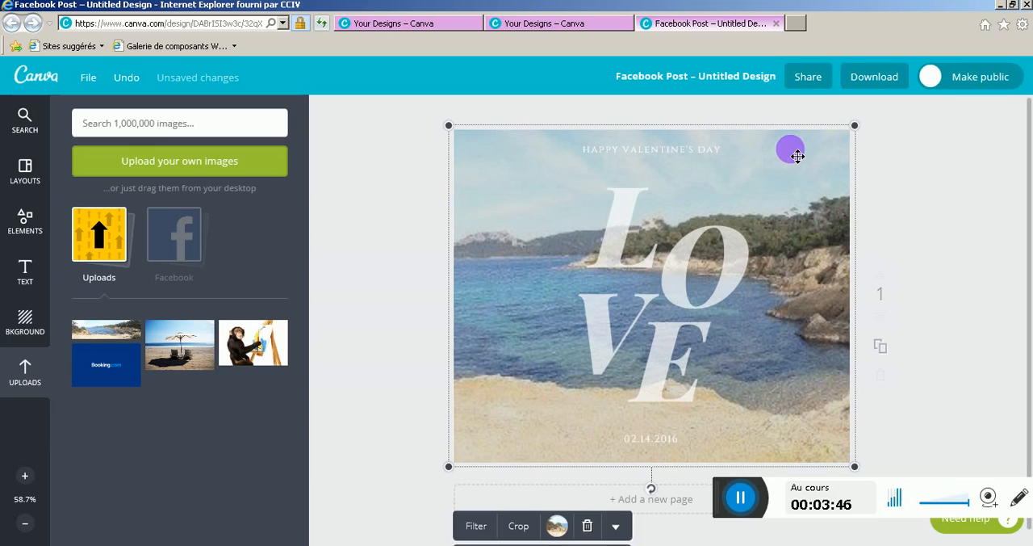
Clear the cove photo from the background and fill it with the uploaded beach umbrella photo
key(Delete)
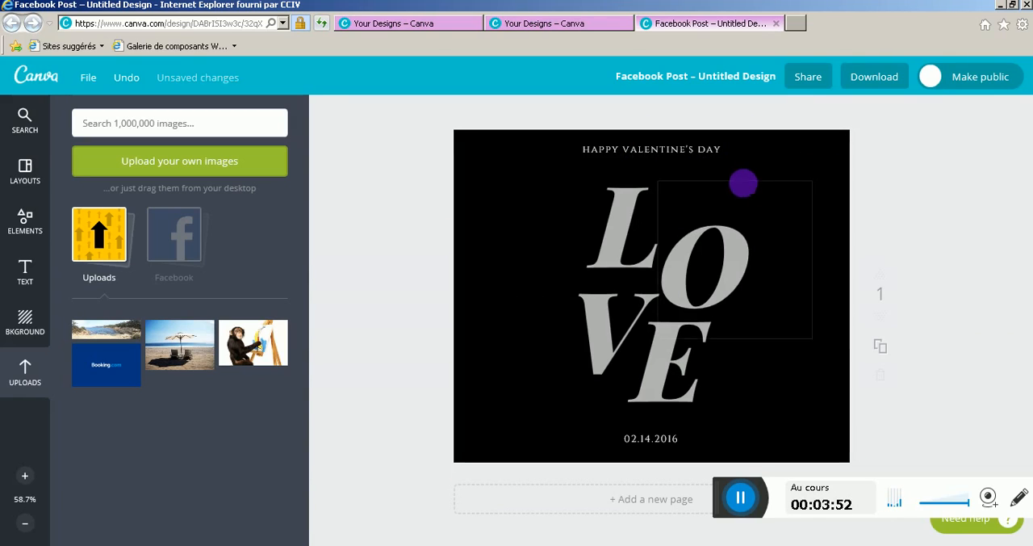
click(127, 77)
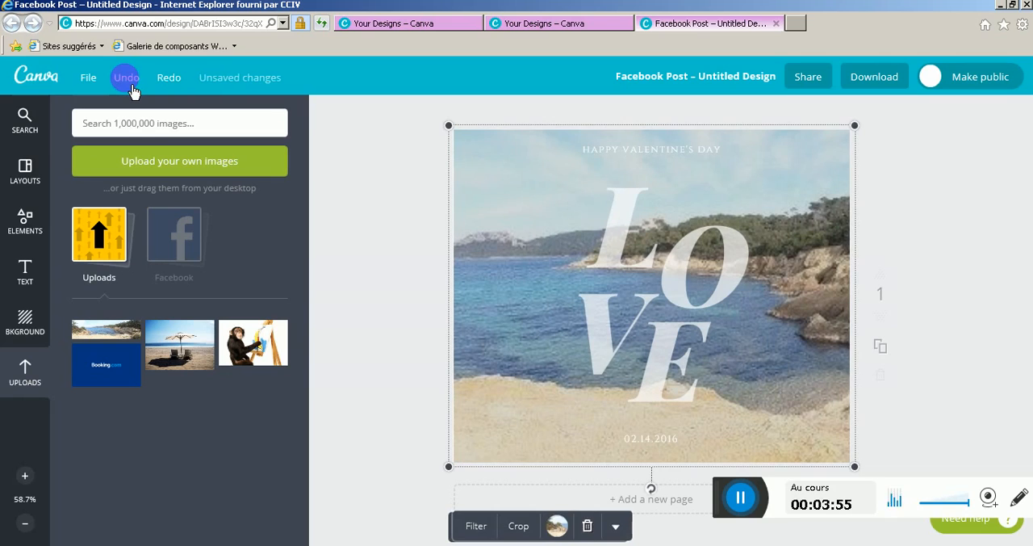
click(586, 526)
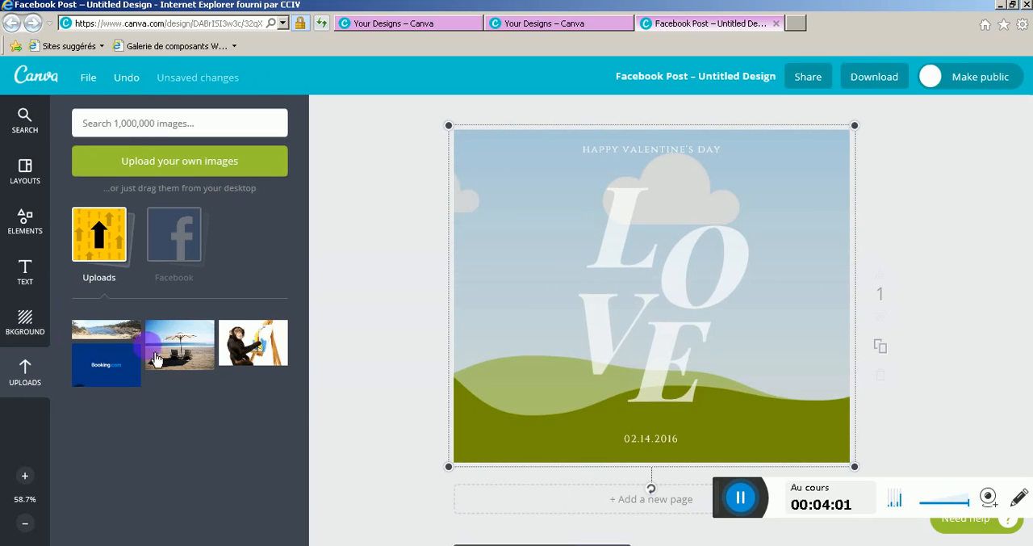
drag(179, 345, 627, 284)
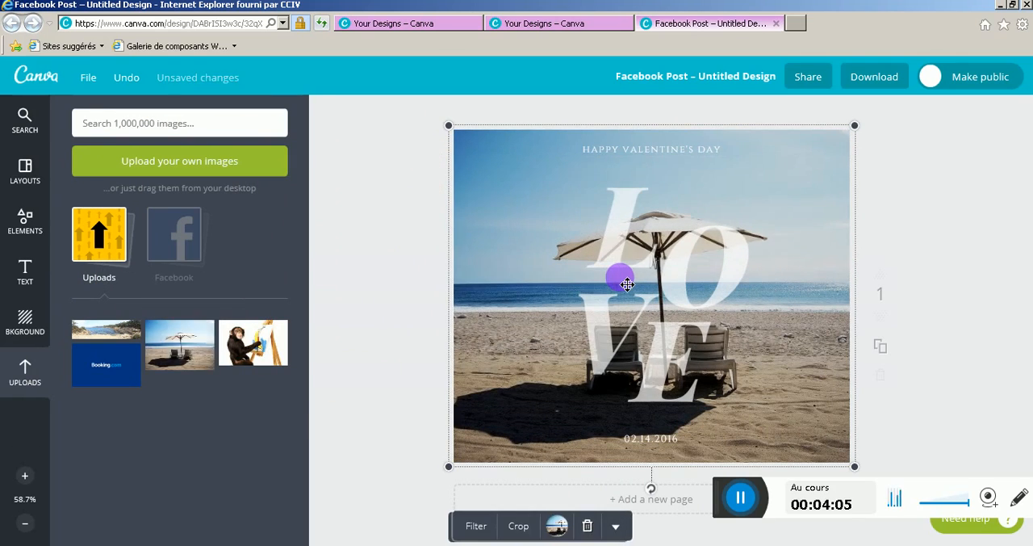
Overwrite the letter L of the LOVE text with "VGFRTG"
click(640, 246)
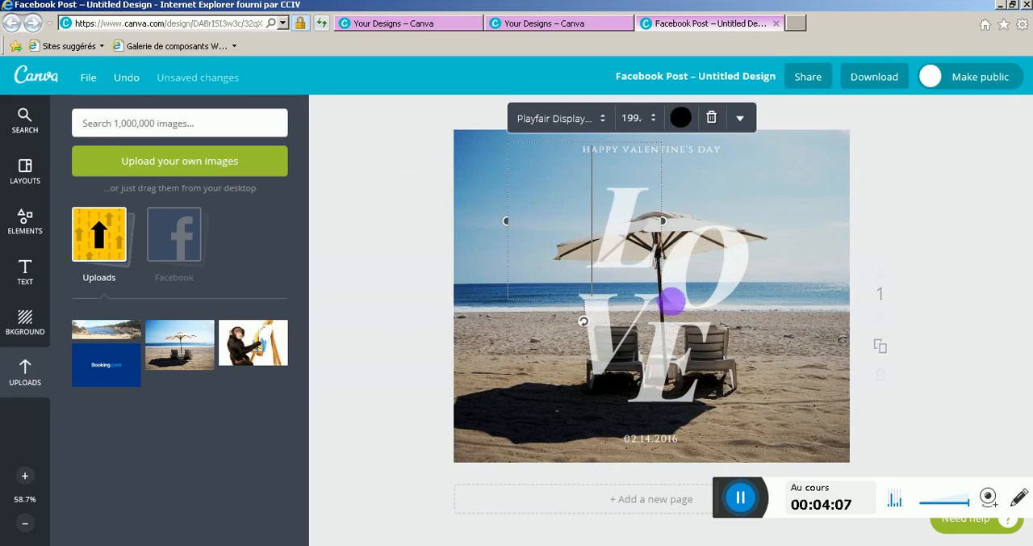
double_click(655, 245)
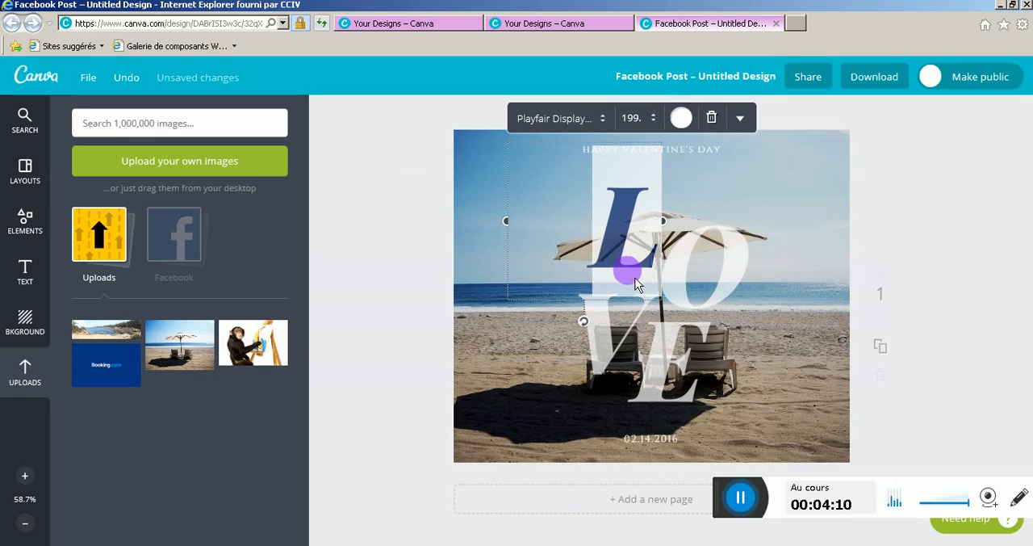
text(VGERTG)
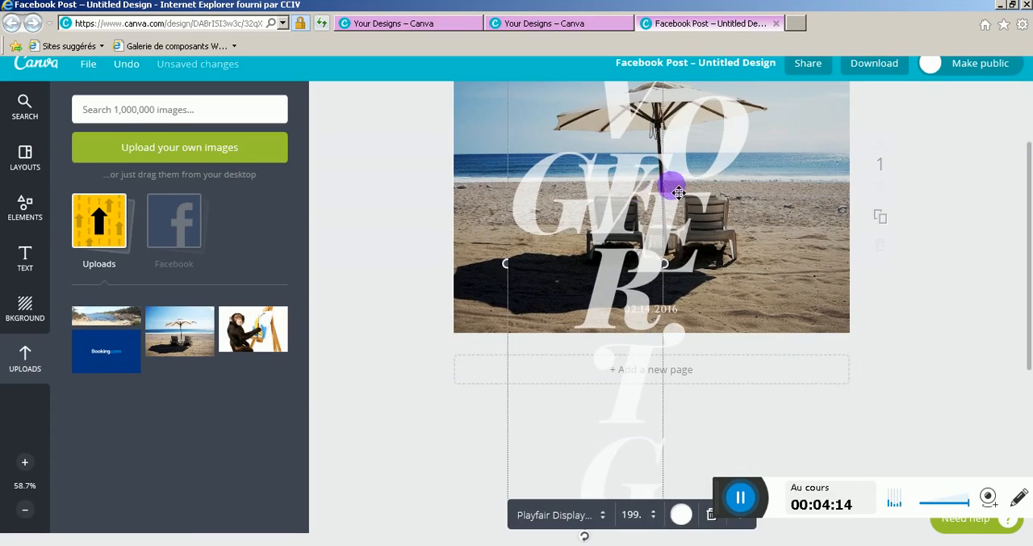
scroll(674, 186, up, 2)
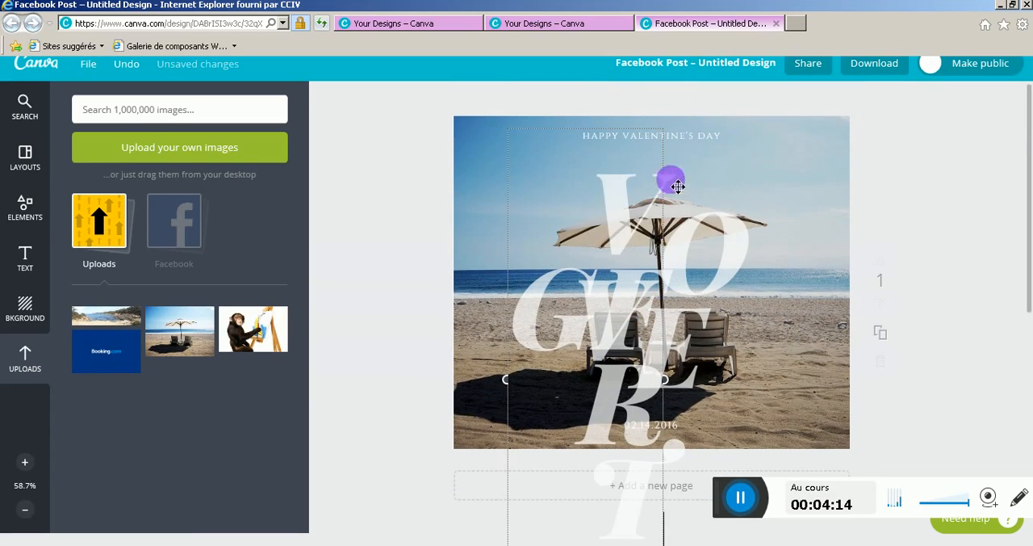
Delete the VGFRTG text box and the remaining O, V and E letters from the beach photo
double_click(610, 214)
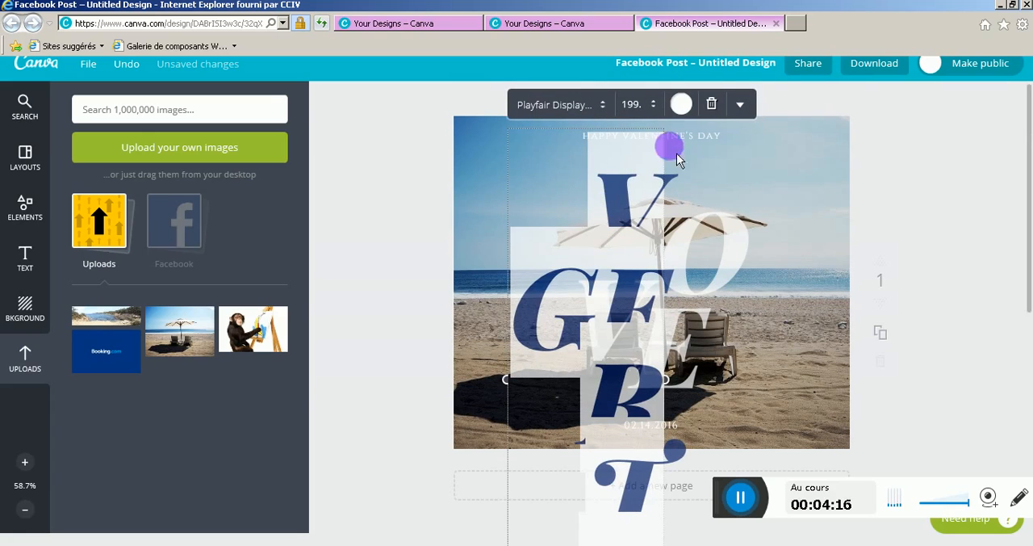
click(713, 103)
click(721, 228)
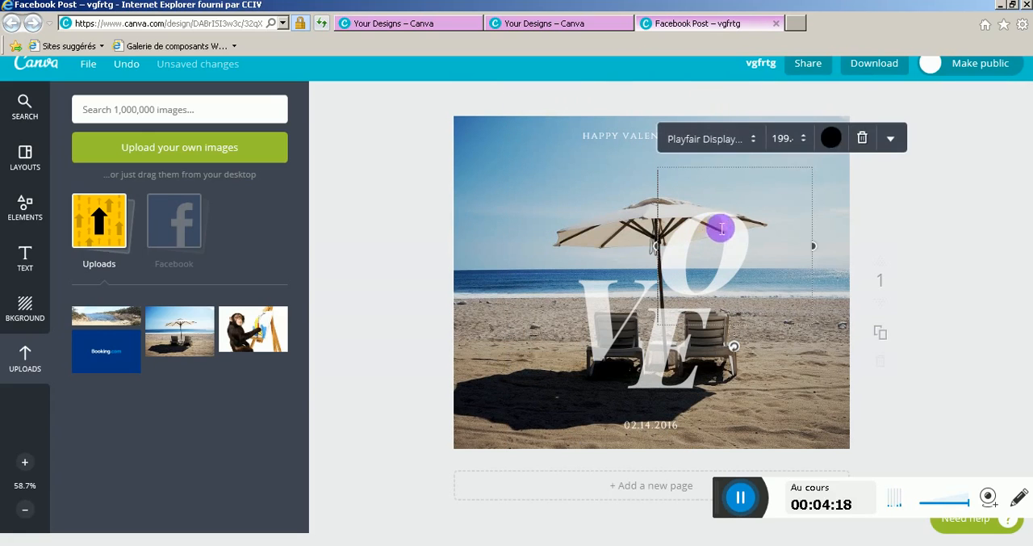
drag(770, 279, 745, 375)
key(Delete)
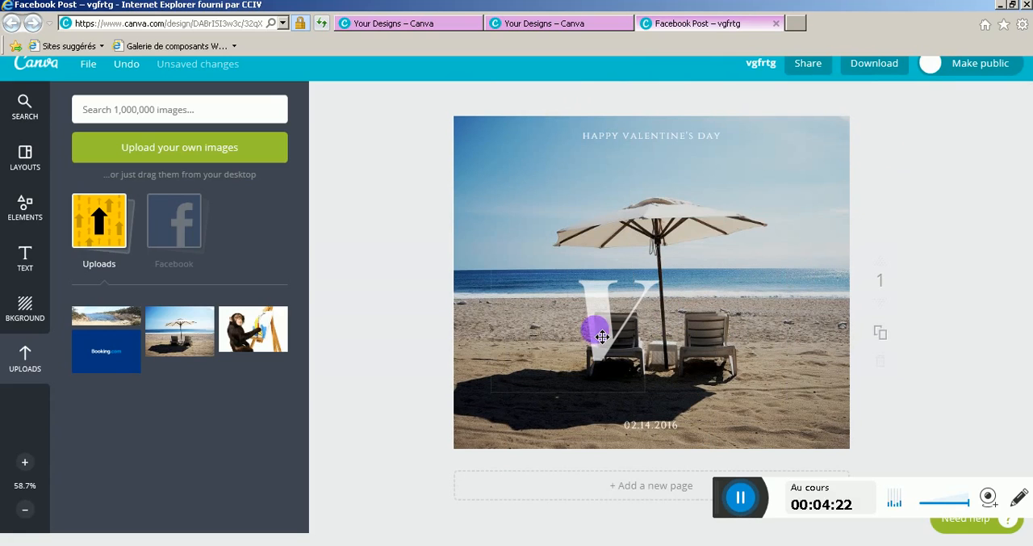
click(595, 330)
click(696, 204)
Delete the 02.14.2016 date and the "Happy Valentine's Day" heading from the post
click(646, 425)
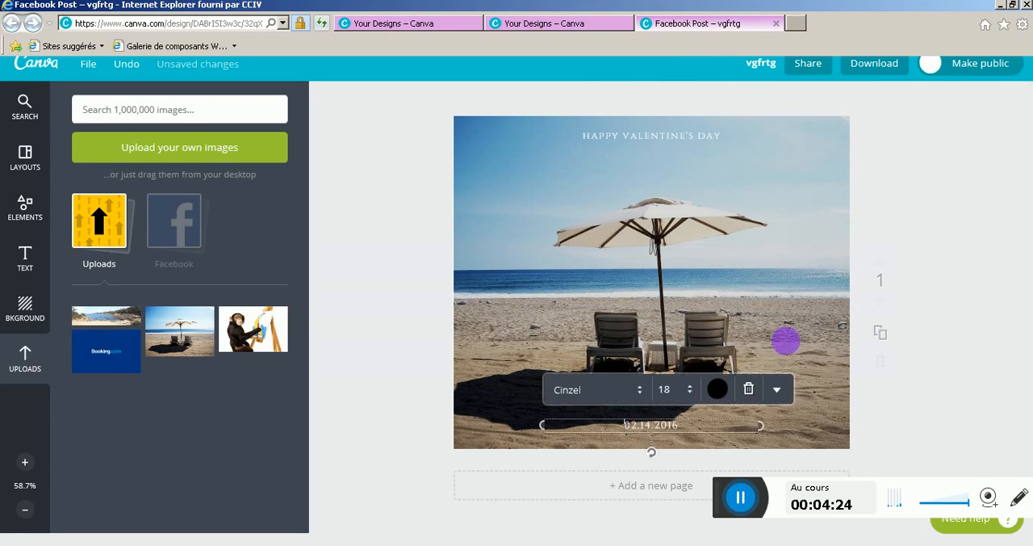
click(749, 393)
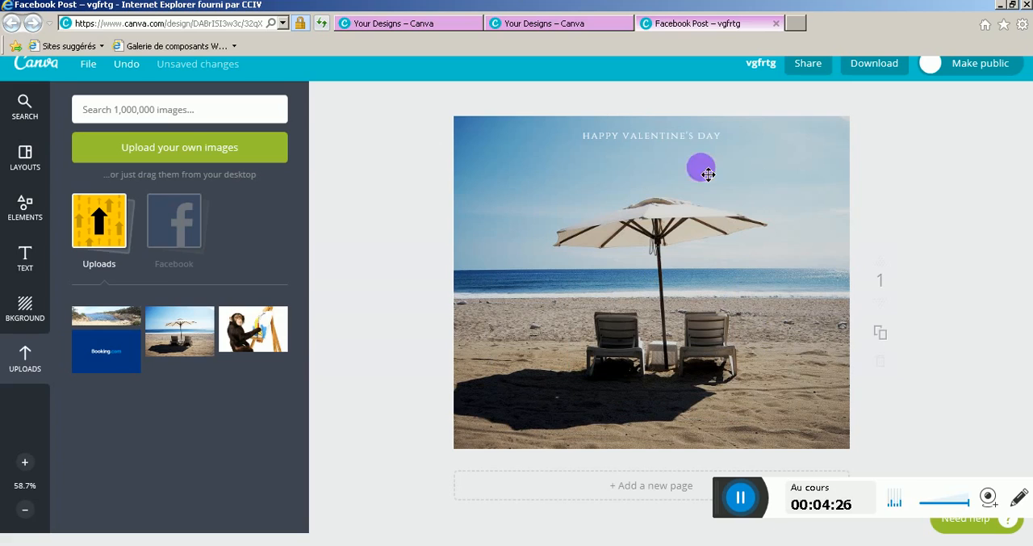
click(682, 137)
click(727, 104)
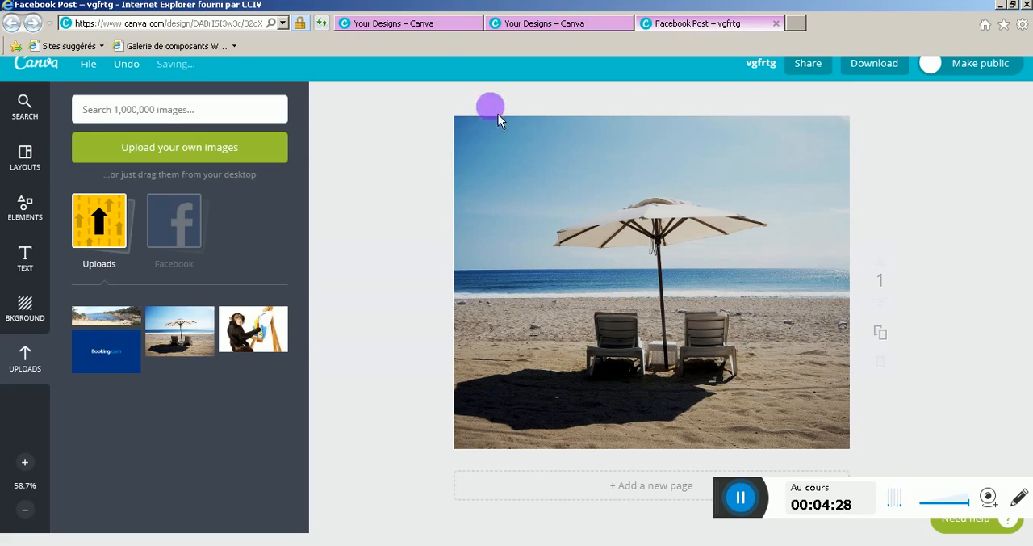
Add the free scalloped FRENCH CAFE text badge to the upper-left part of the beach photo
click(34, 265)
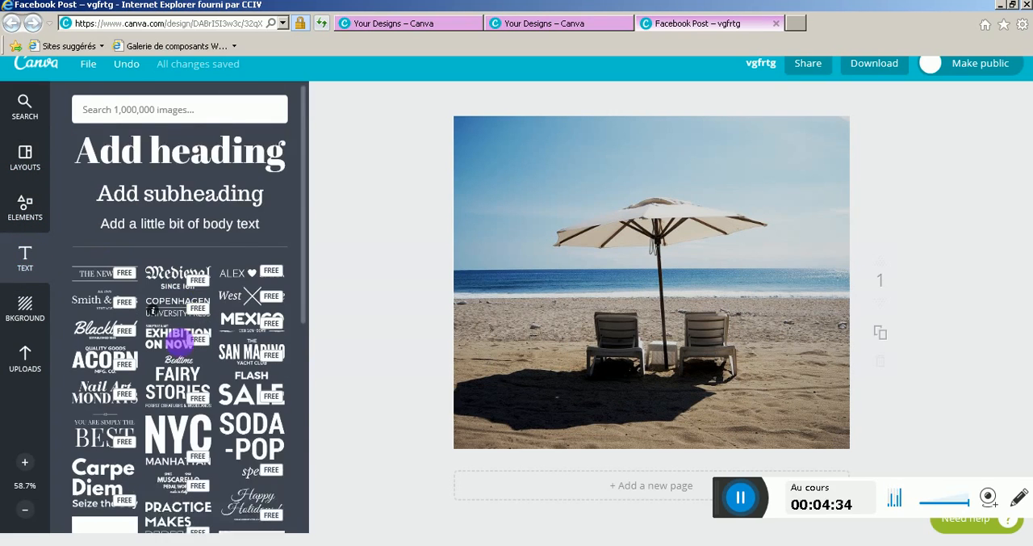
scroll(173, 339, down, 3)
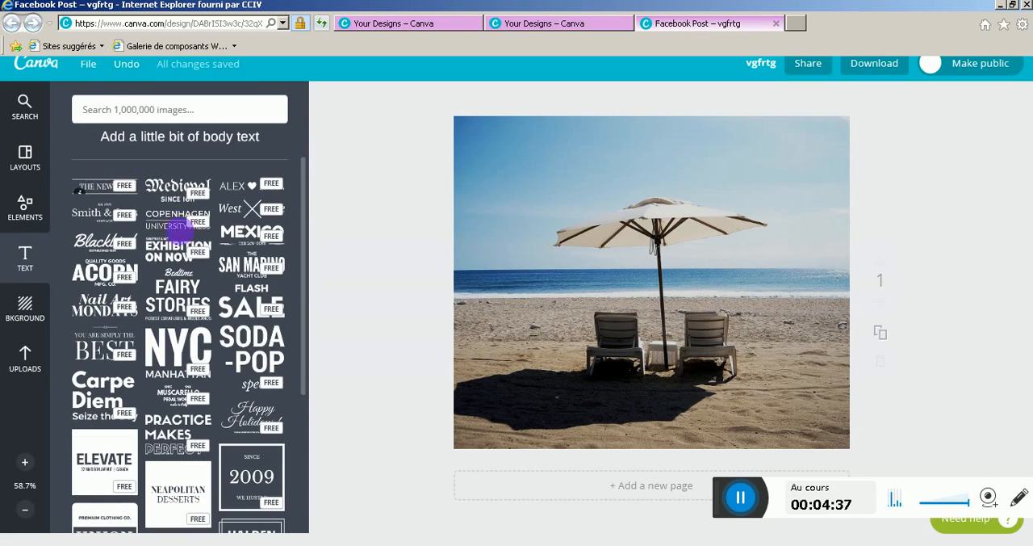
scroll(281, 395, down, 8)
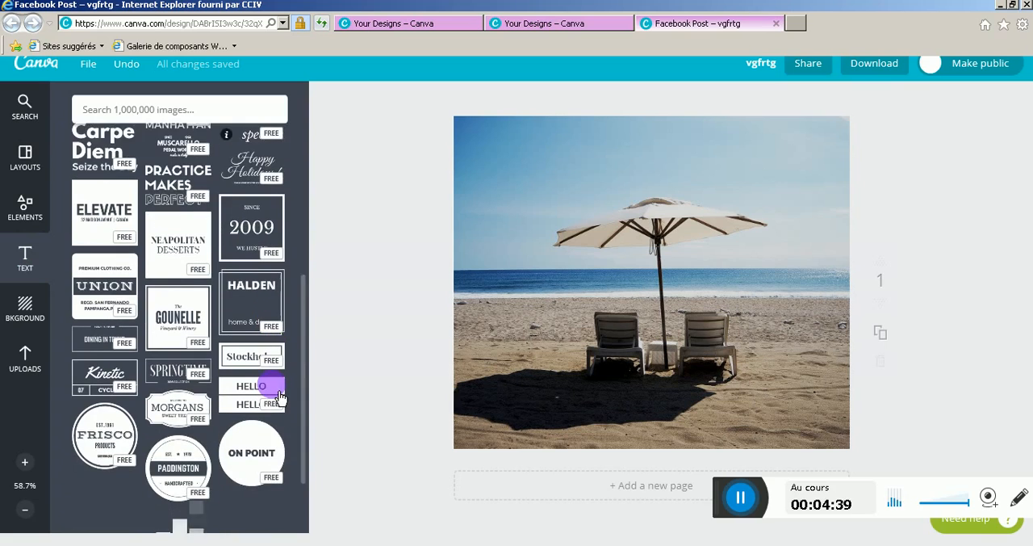
scroll(281, 396, down, 2)
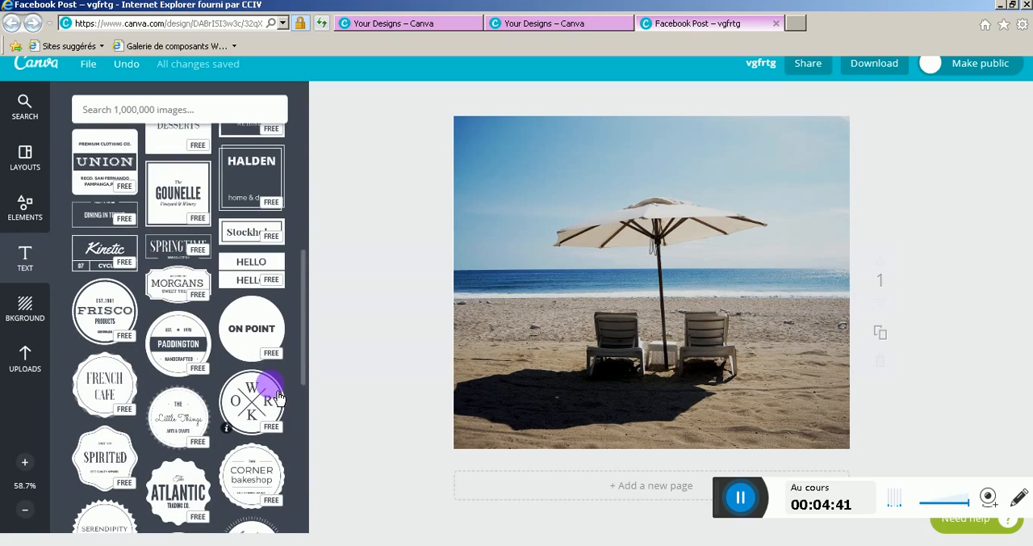
drag(277, 397, 734, 320)
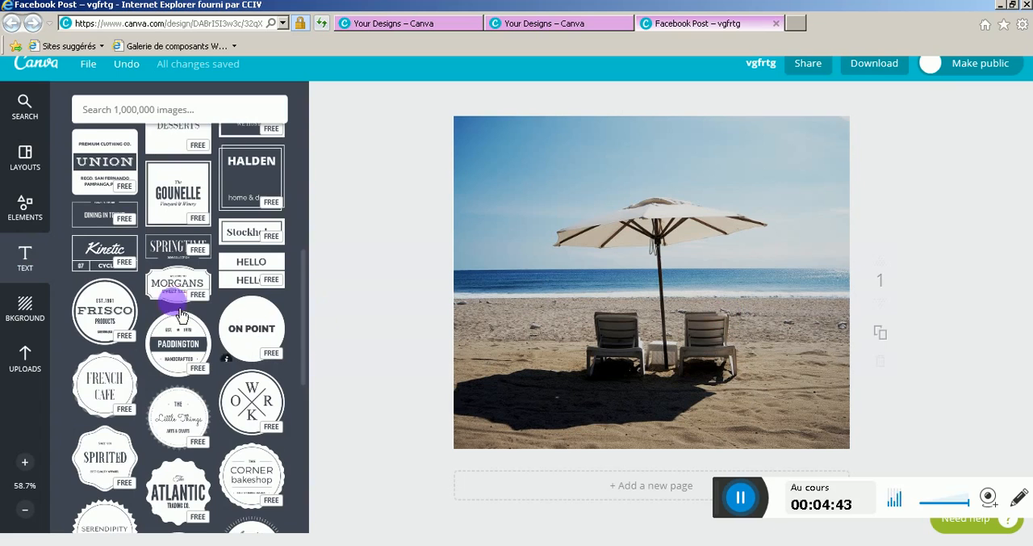
scroll(145, 323, down, 3)
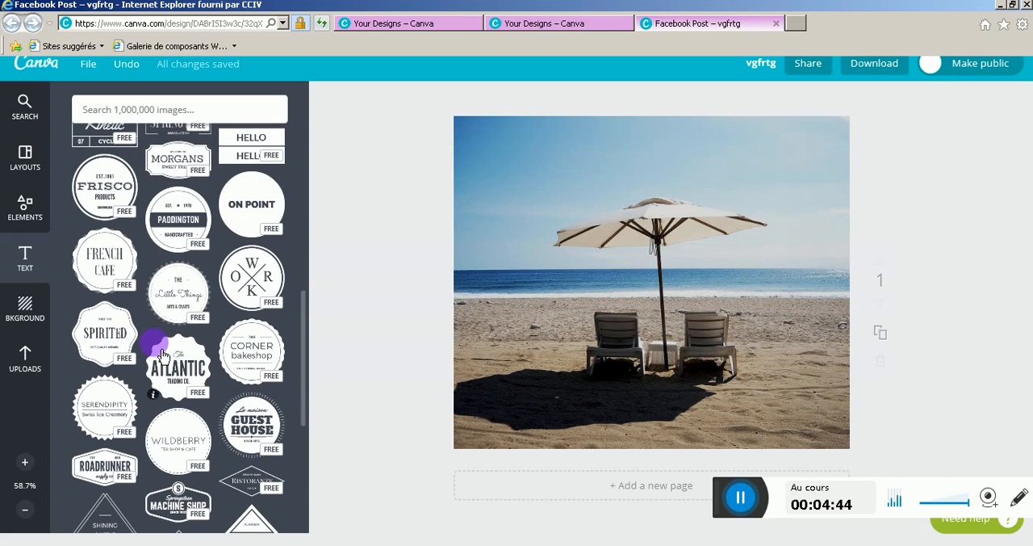
scroll(74, 305, down, 1)
scroll(74, 305, up, 1)
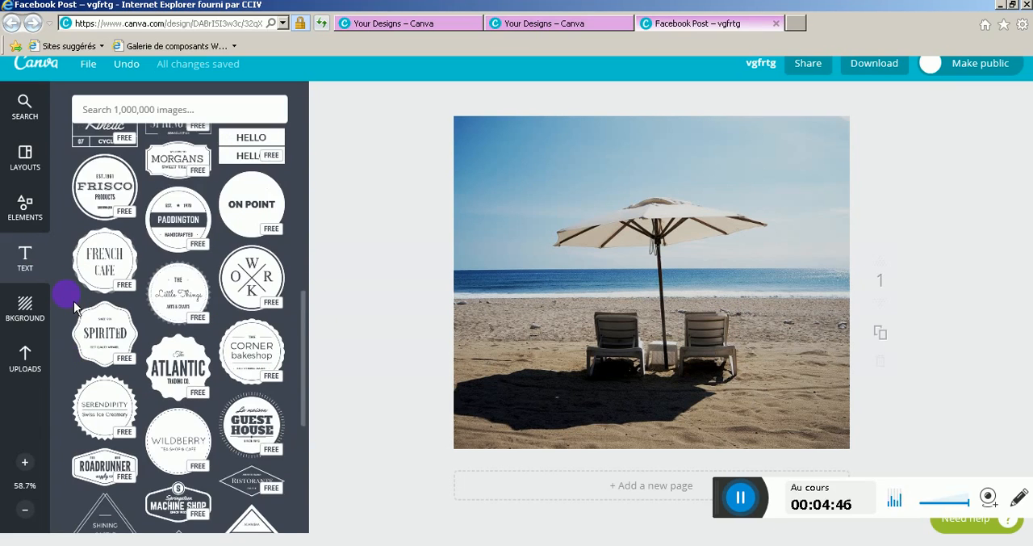
drag(92, 249, 525, 201)
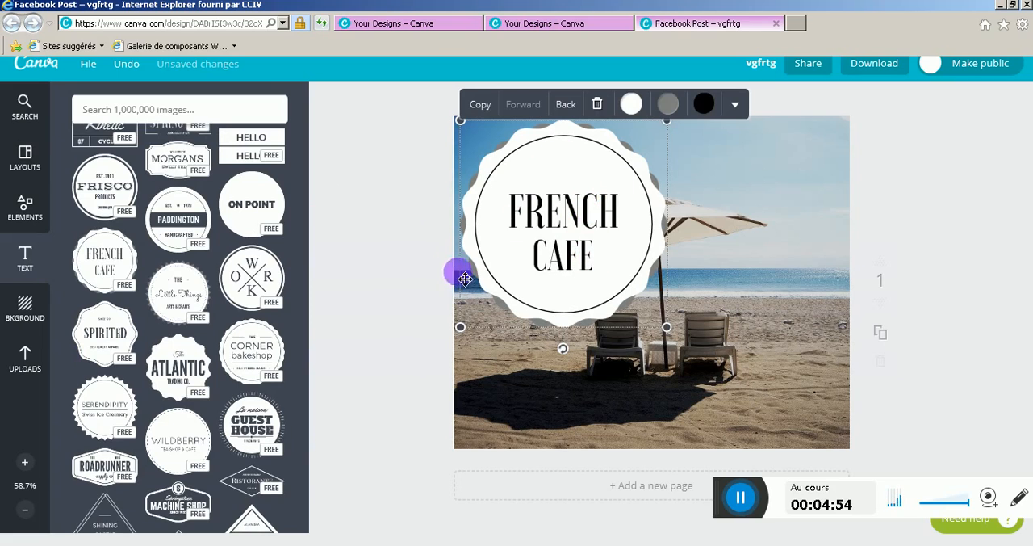
Replace the badge's two text lines with "Ouverture" and "de la plage !"
double_click(589, 216)
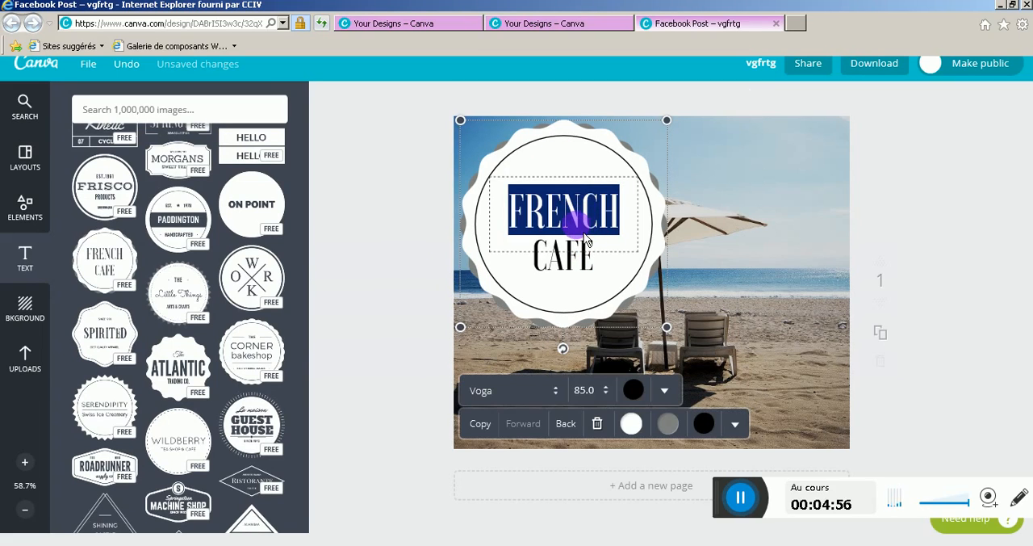
text(Ouverture)
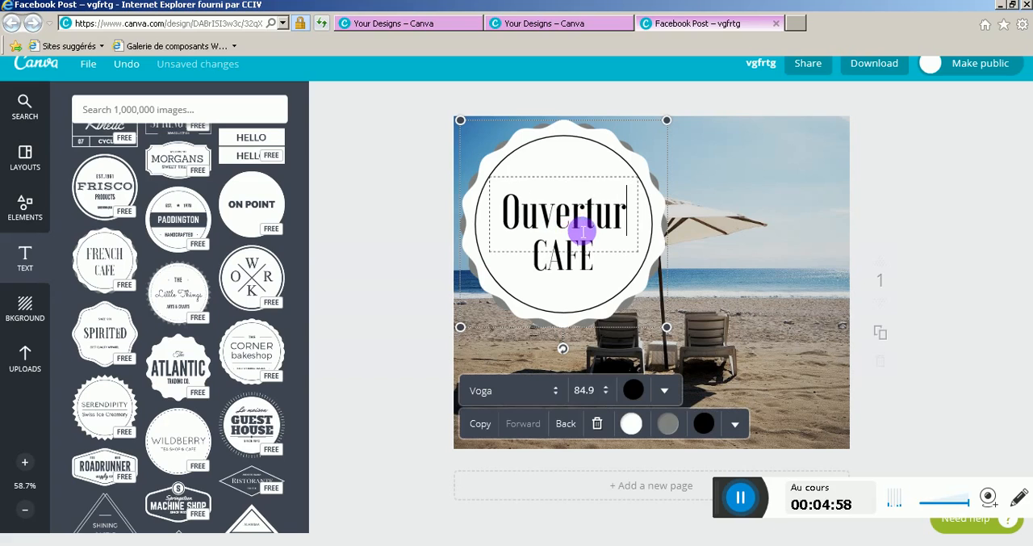
click(570, 264)
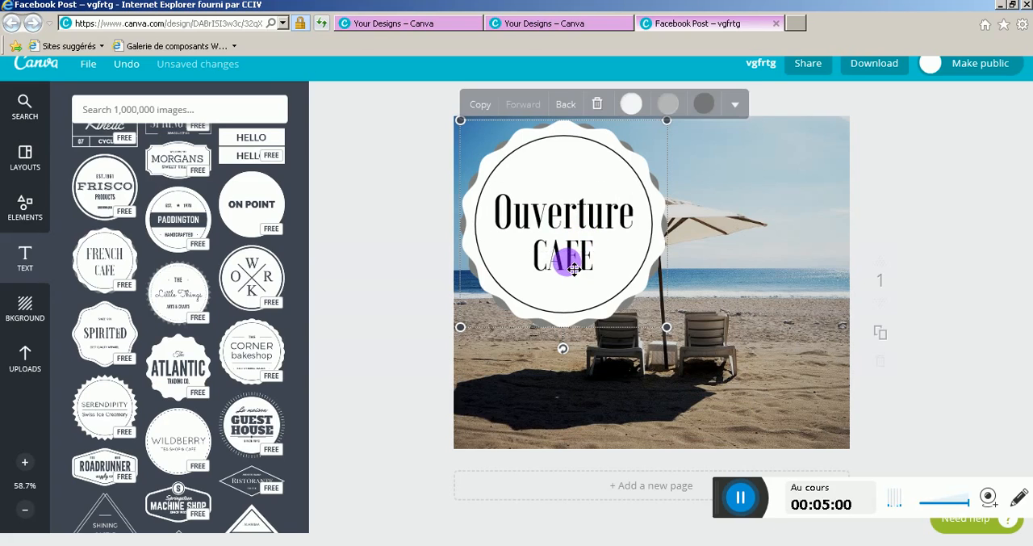
click(570, 259)
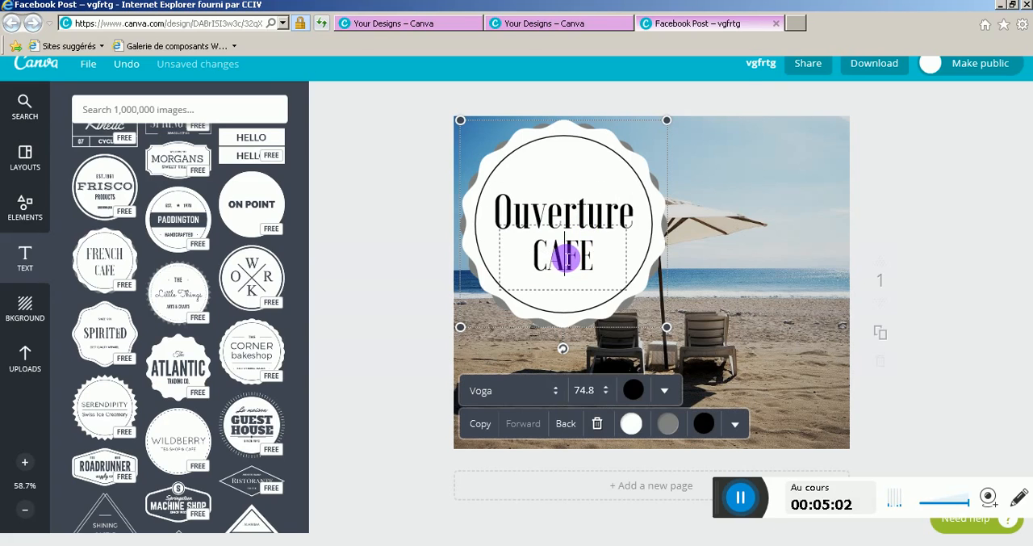
drag(528, 256, 610, 252)
text(de)
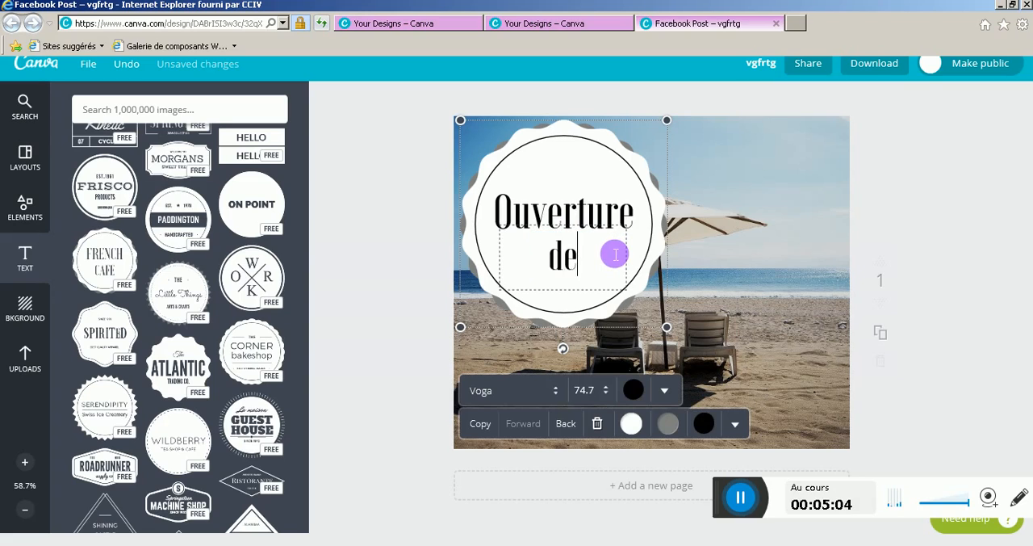
text( la plage)
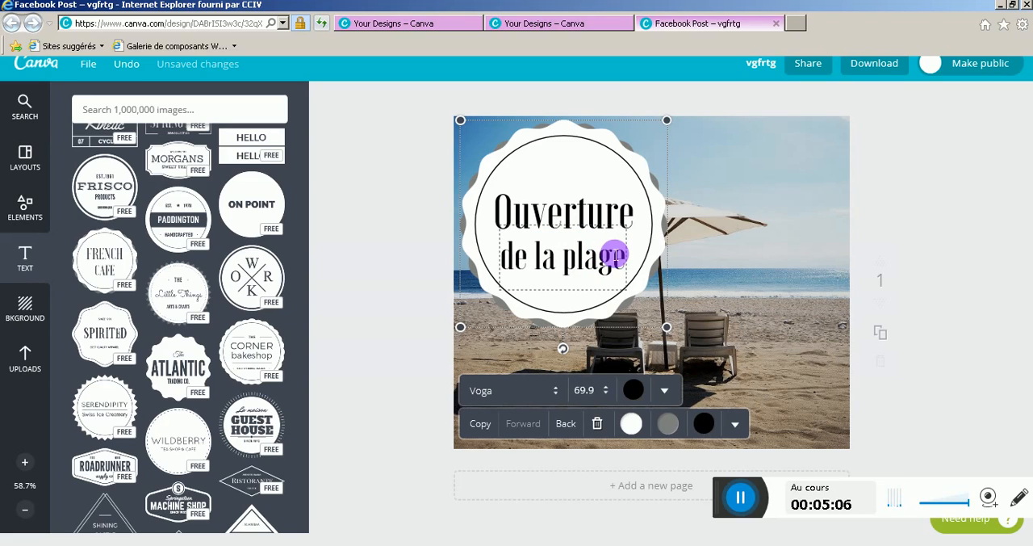
text(!)
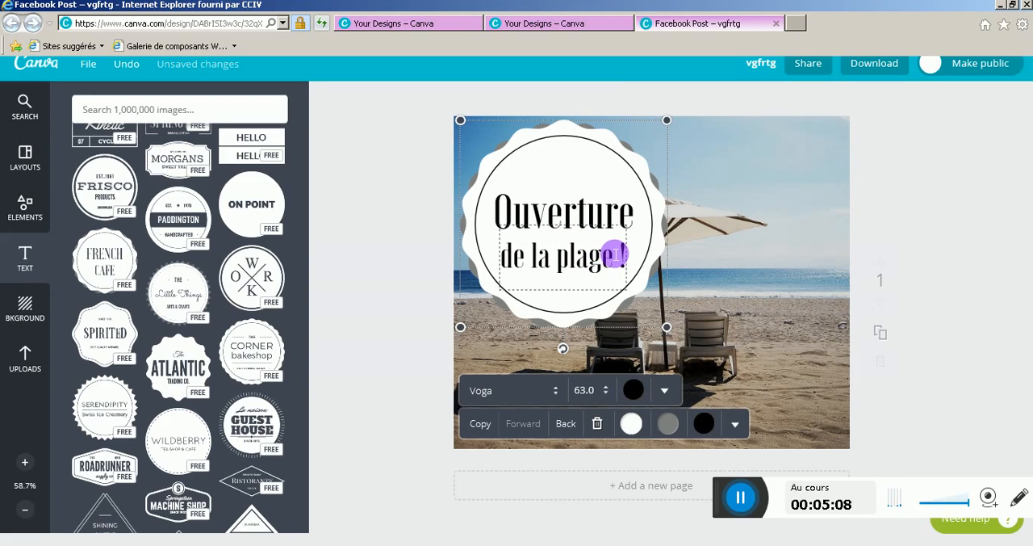
Change the font of the badge's "de la plage !" line to Ubuntu
drag(501, 257, 623, 255)
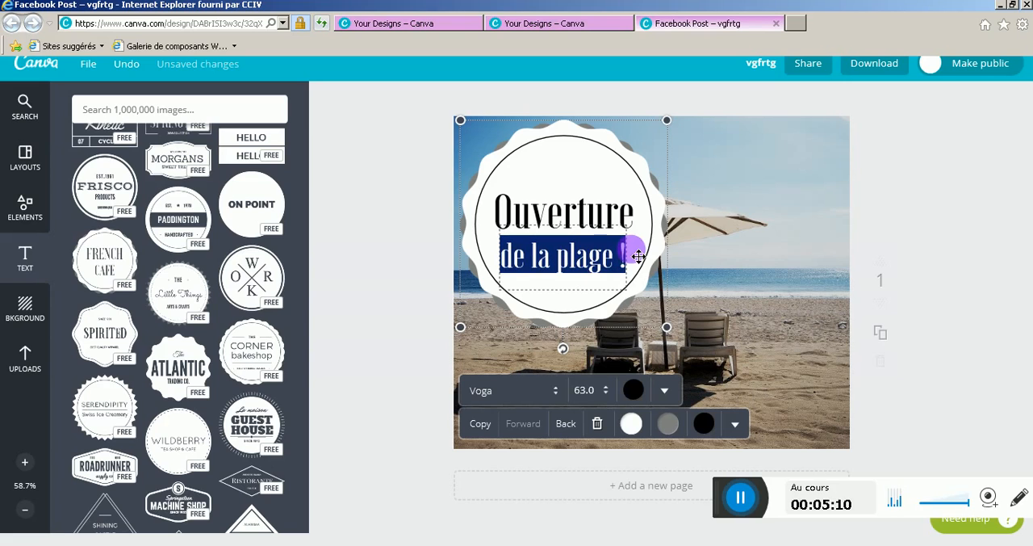
click(563, 401)
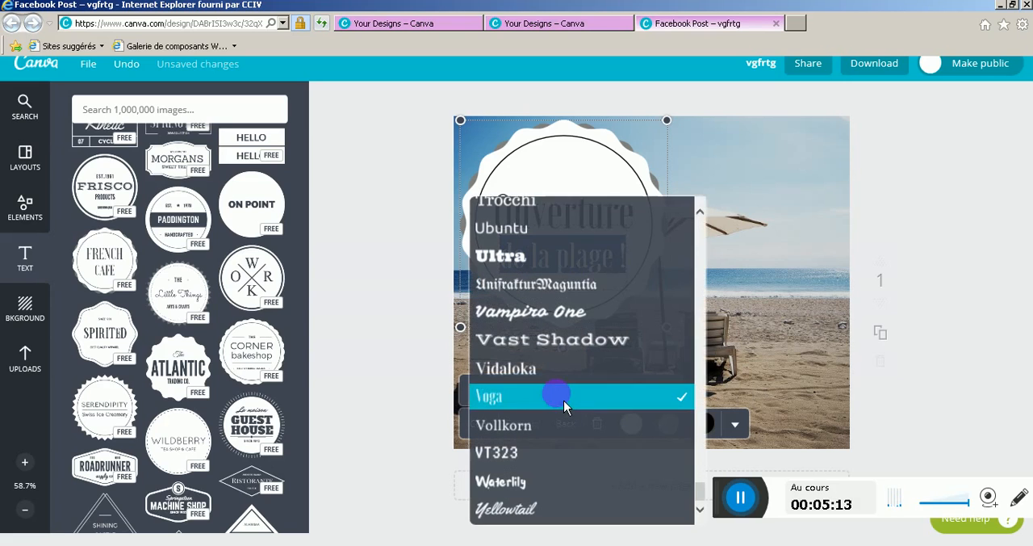
click(541, 229)
click(576, 211)
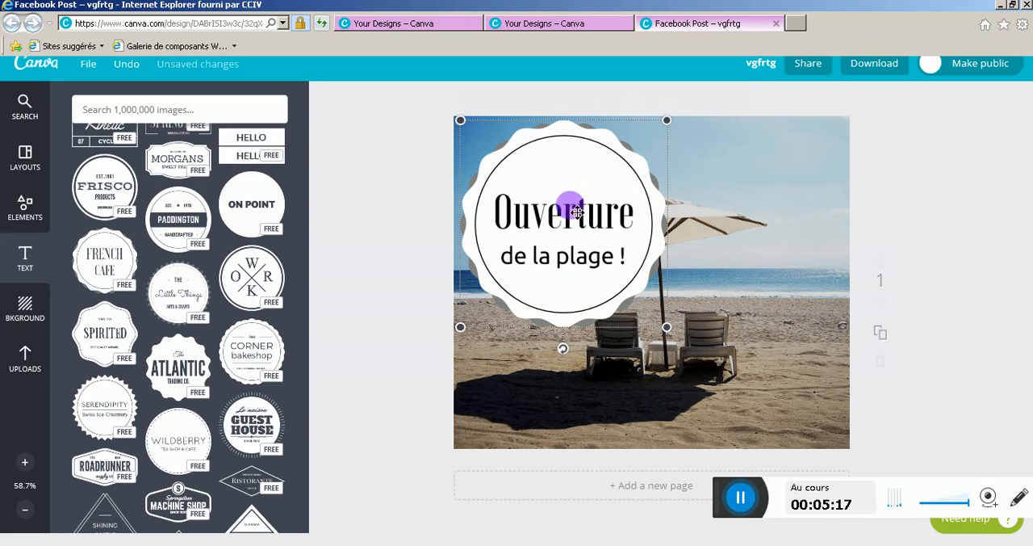
Change the font of the badge's "Ouverture" line to Schoolbell
click(569, 215)
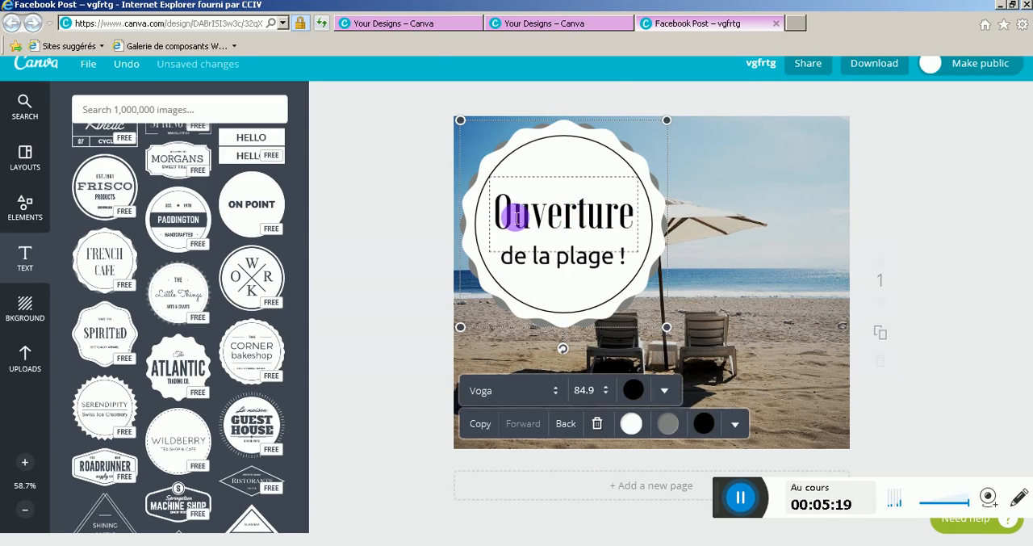
drag(505, 216, 631, 214)
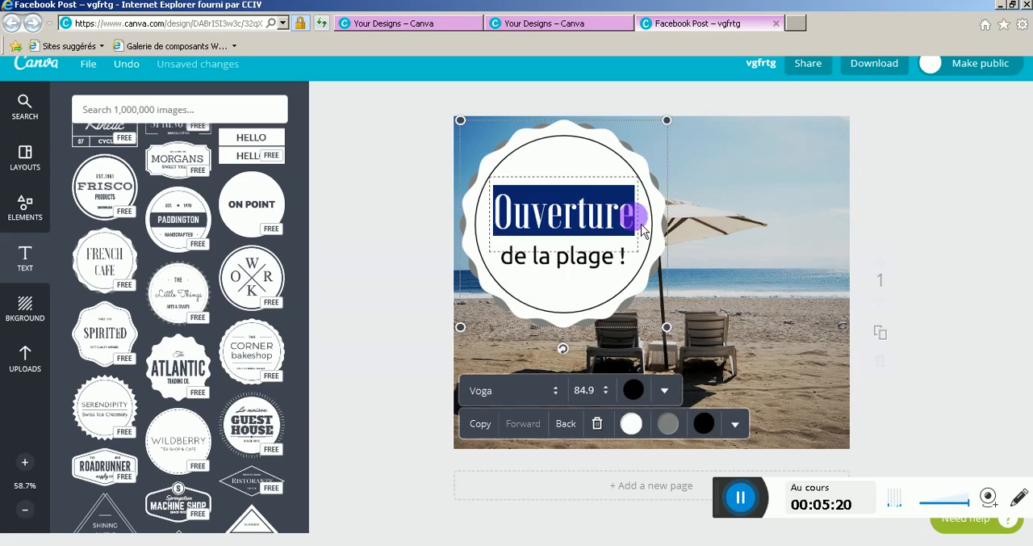
click(562, 402)
scroll(555, 305, up, 5)
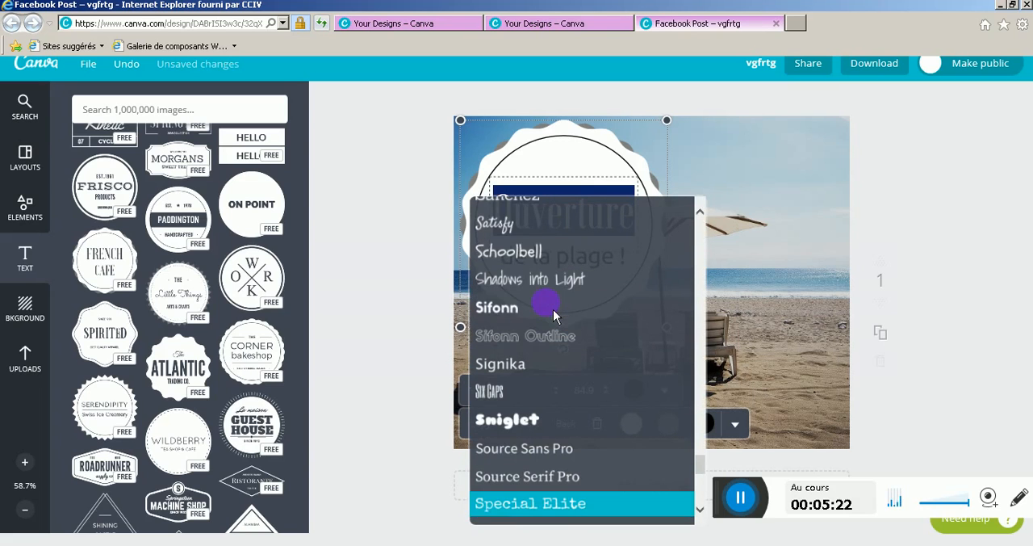
click(529, 252)
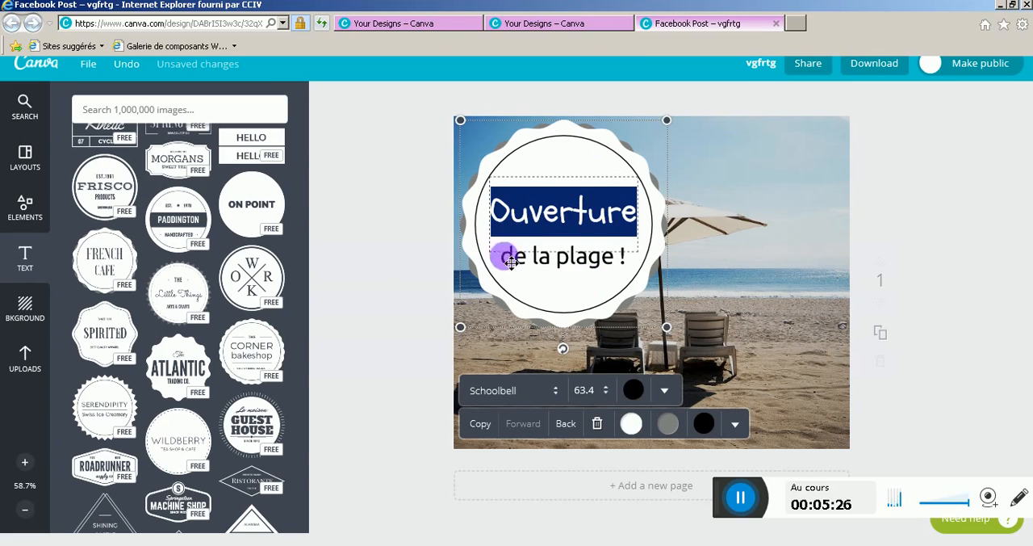
click(419, 243)
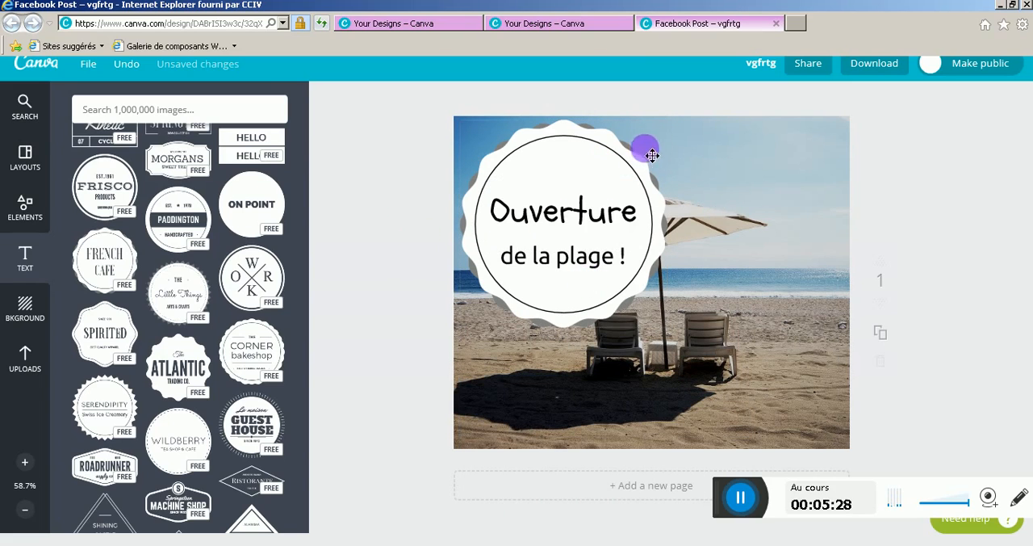
Shrink the badge to about half its size, tilt it slightly counterclockwise and place it in the lower-right corner of the beach photo
click(611, 144)
drag(671, 132, 572, 217)
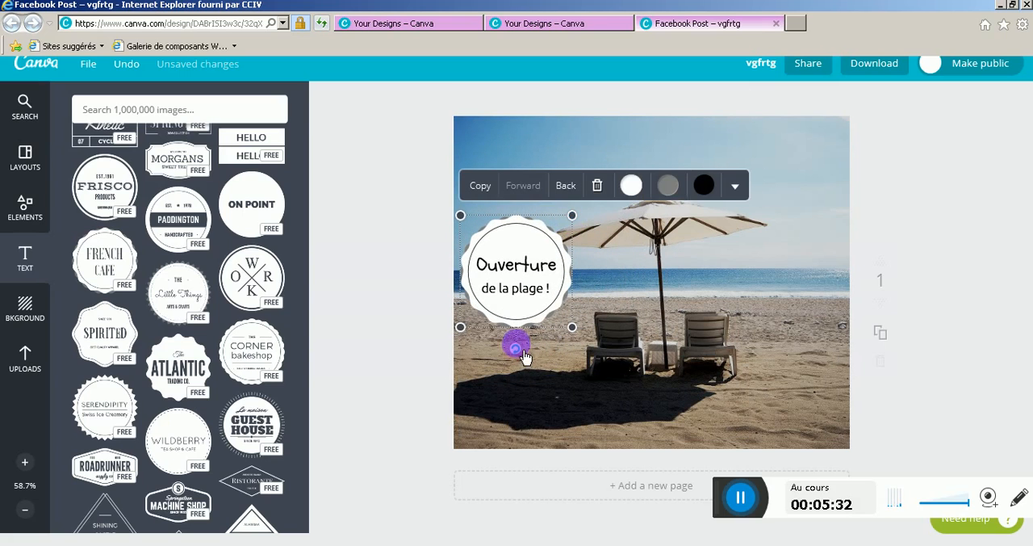
drag(523, 361, 538, 350)
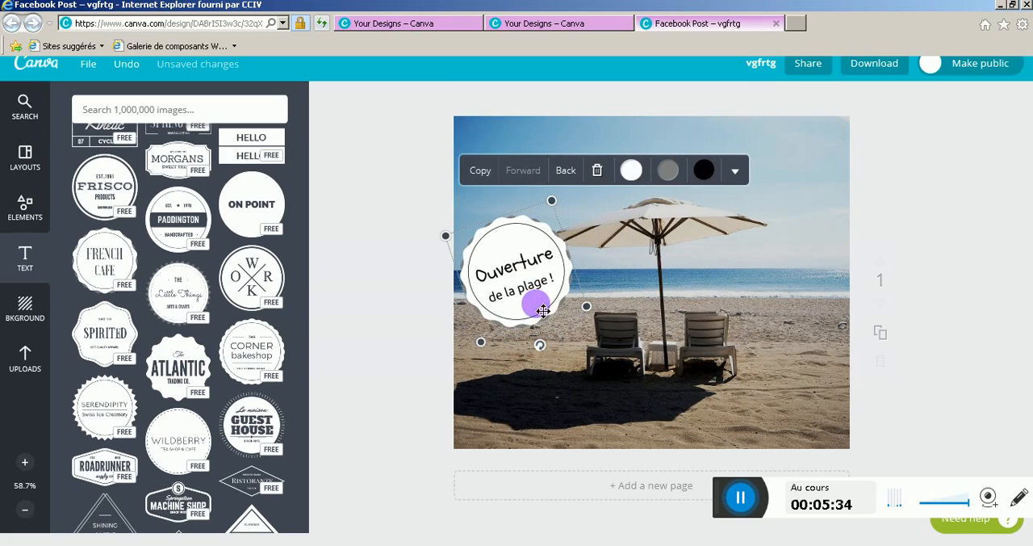
drag(535, 299, 810, 424)
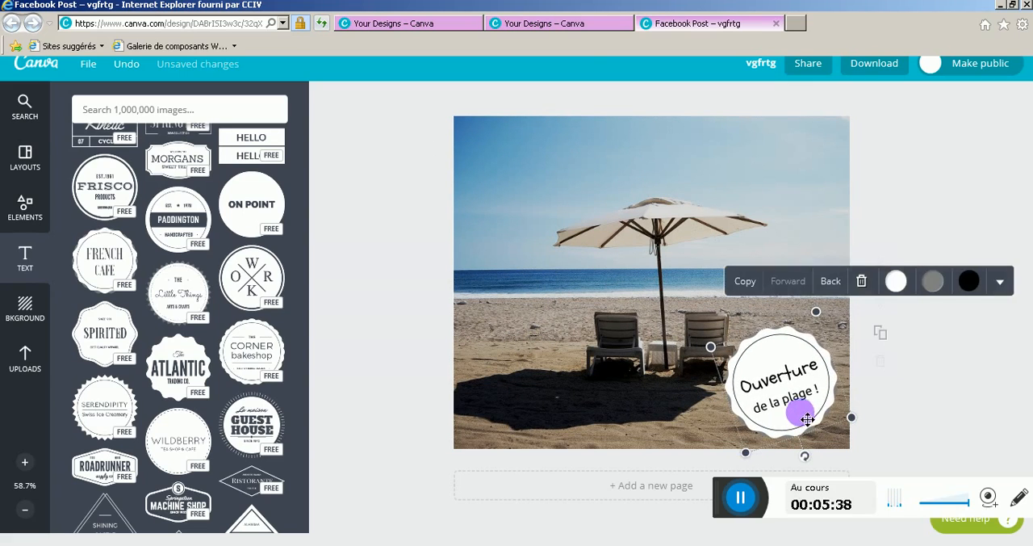
Try green and grey as the badge's fill colour and set it back to white
click(898, 282)
click(842, 239)
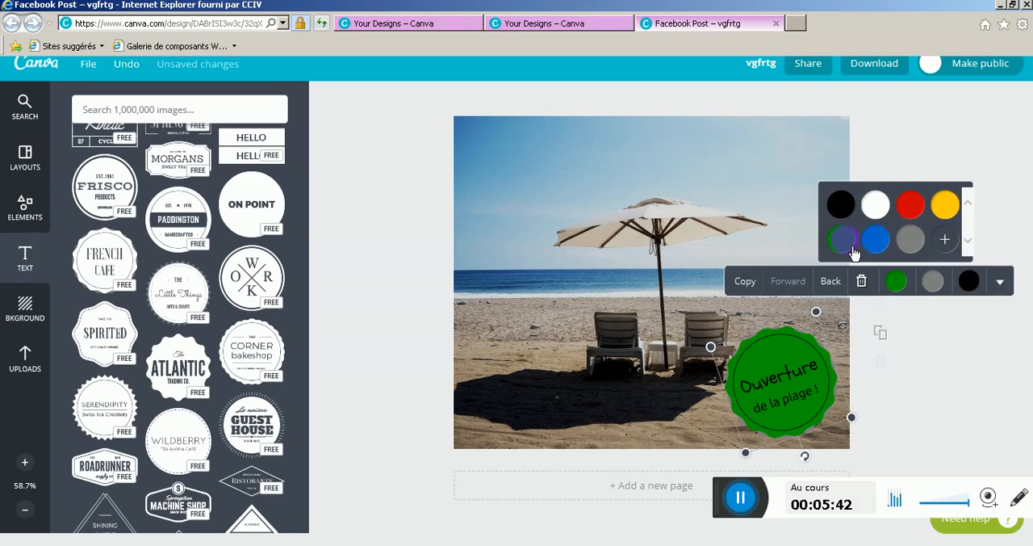
click(915, 244)
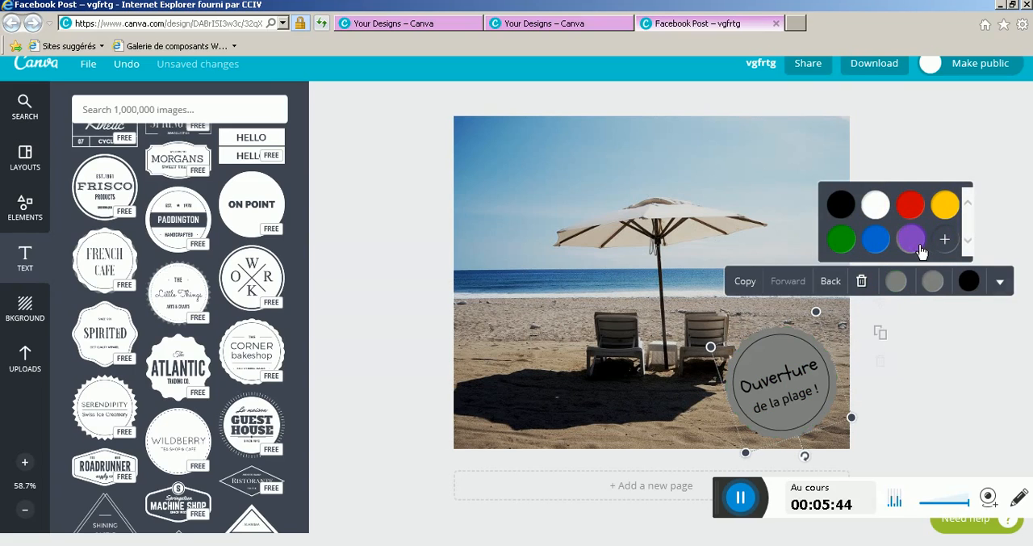
click(930, 284)
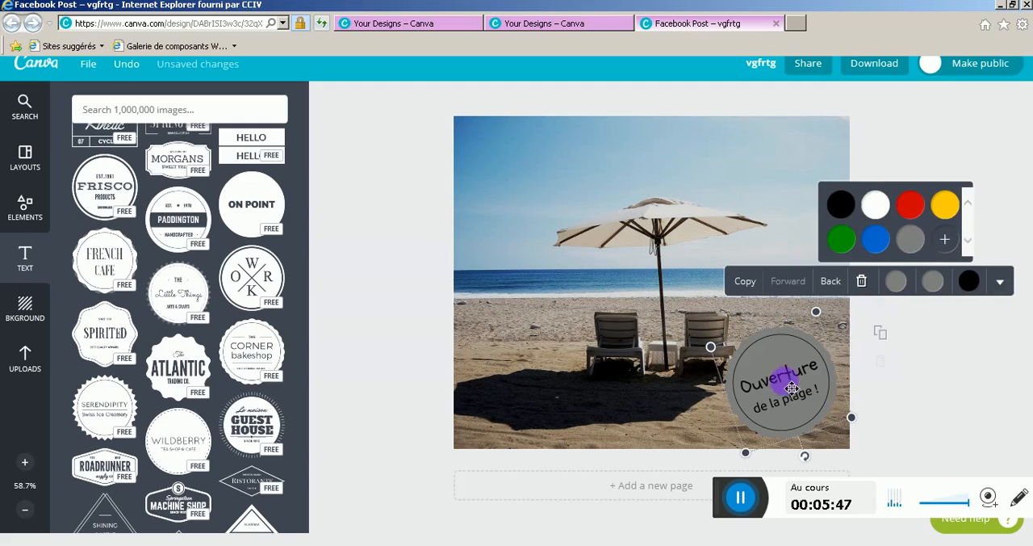
click(879, 212)
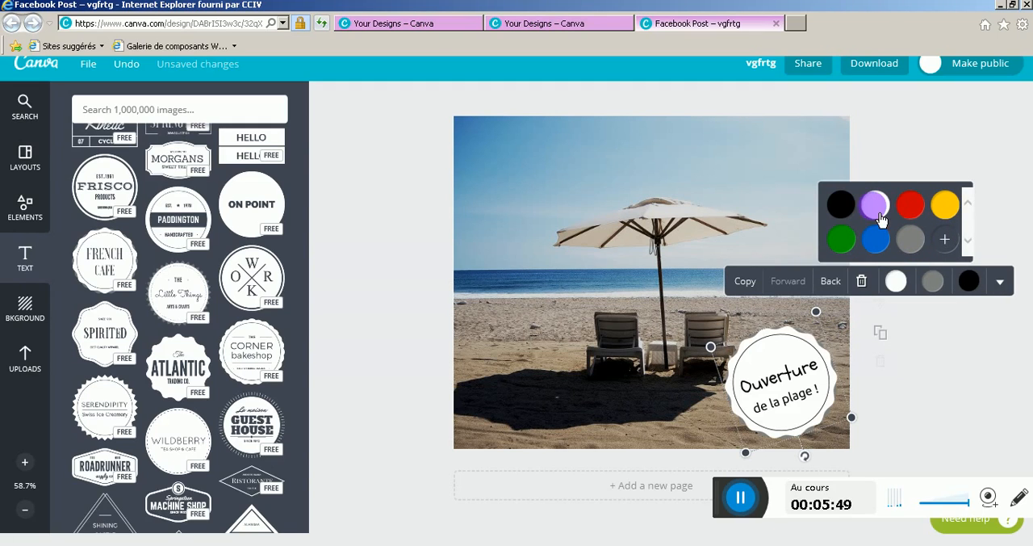
Colour the badge's scalloped shadow edge red and its inner ring dark blue with colour code 003c77
click(932, 281)
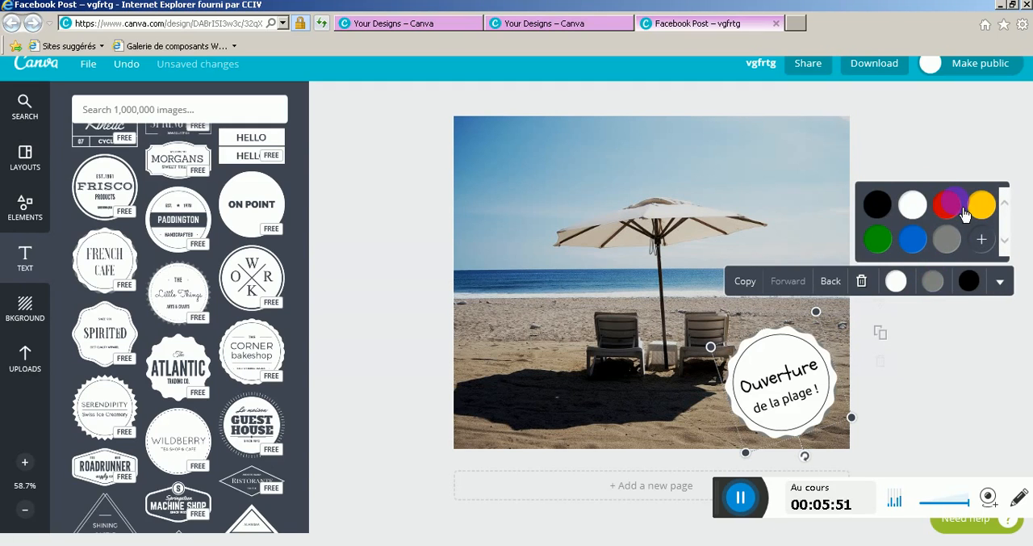
click(971, 285)
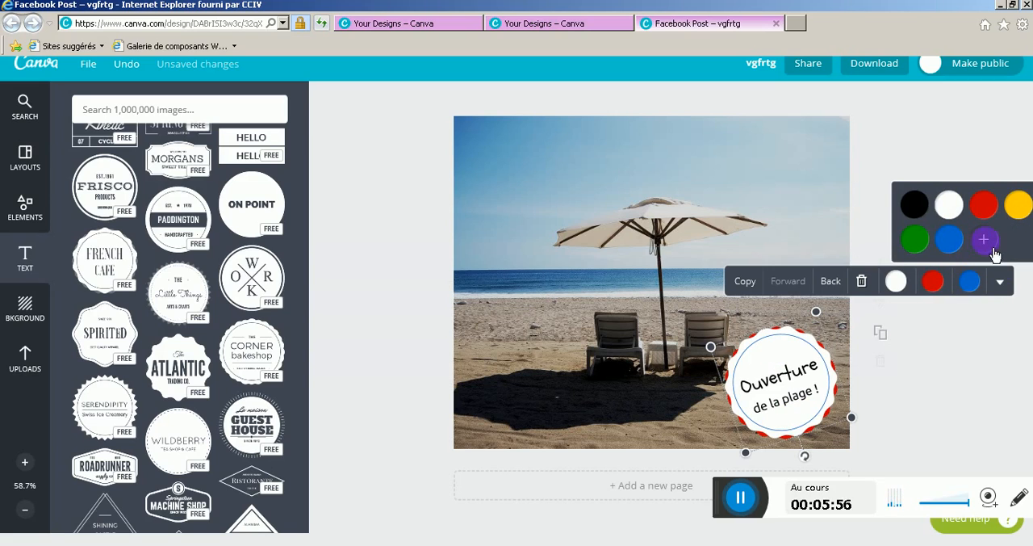
click(986, 241)
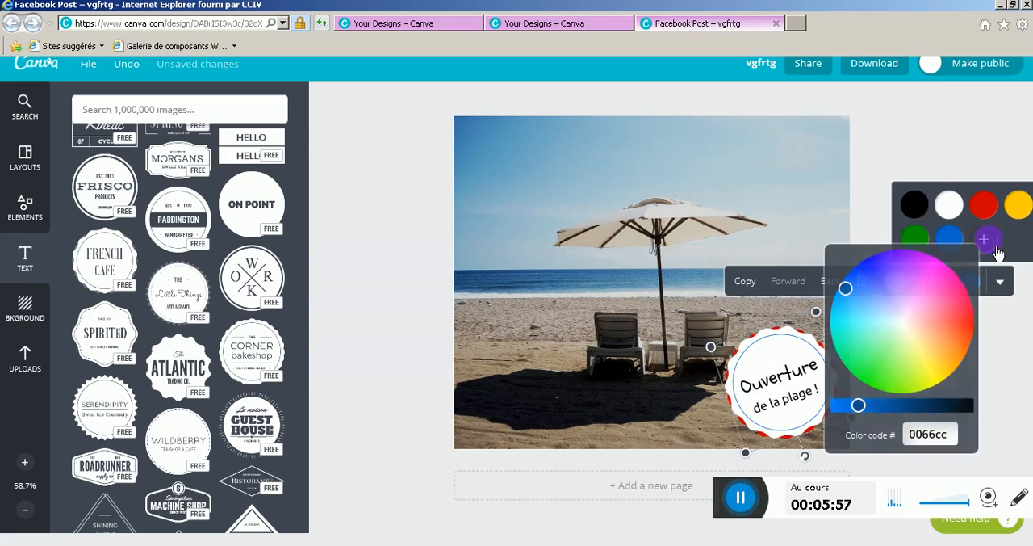
click(906, 406)
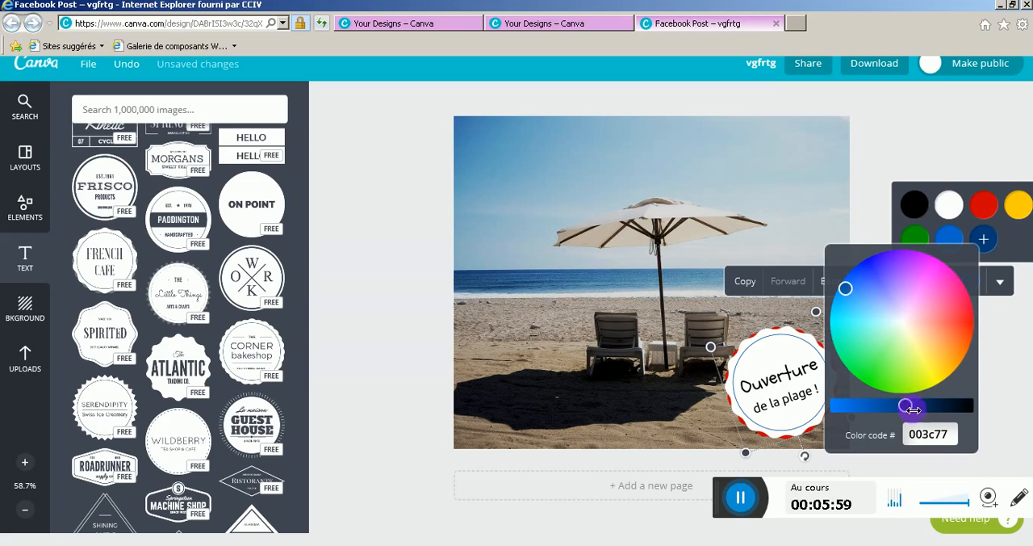
click(1023, 280)
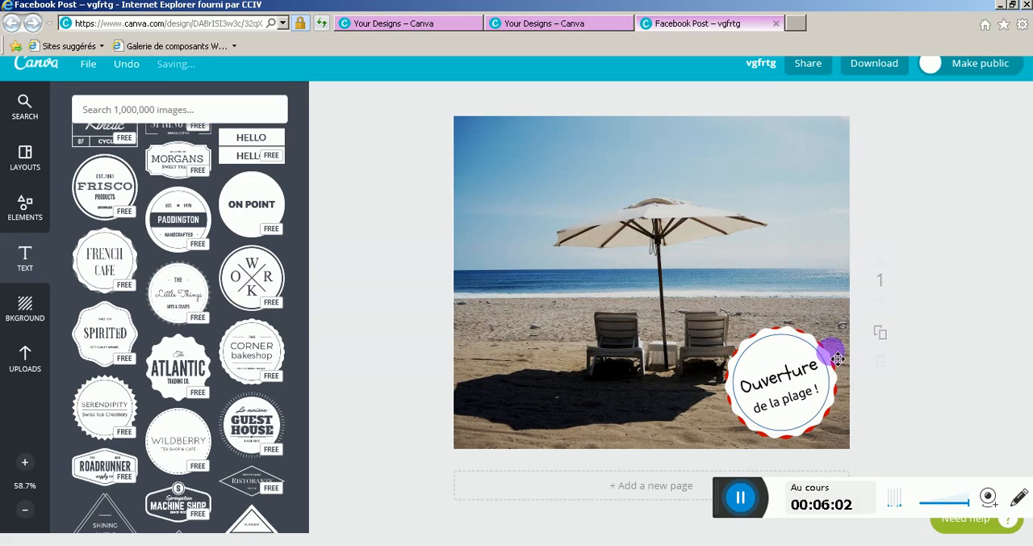
Try the orange and cream "Hi" pin text design above the badge and delete it
scroll(126, 325, up, 1)
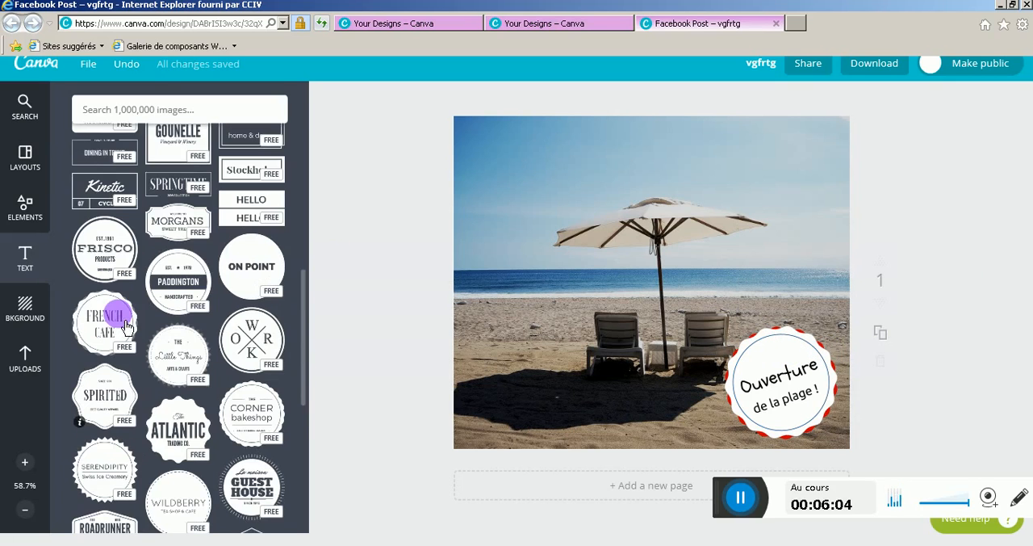
scroll(132, 341, down, 2)
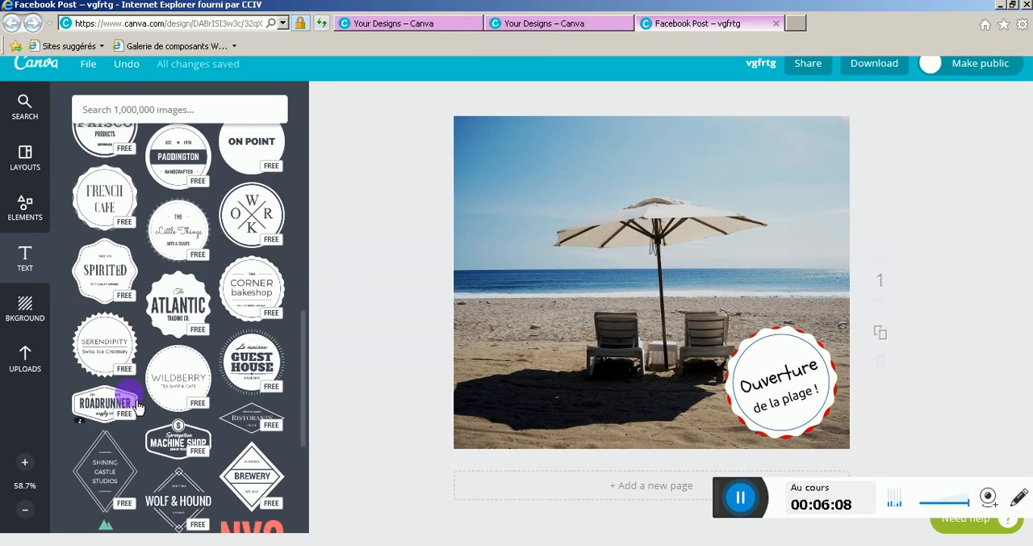
scroll(139, 408, down, 3)
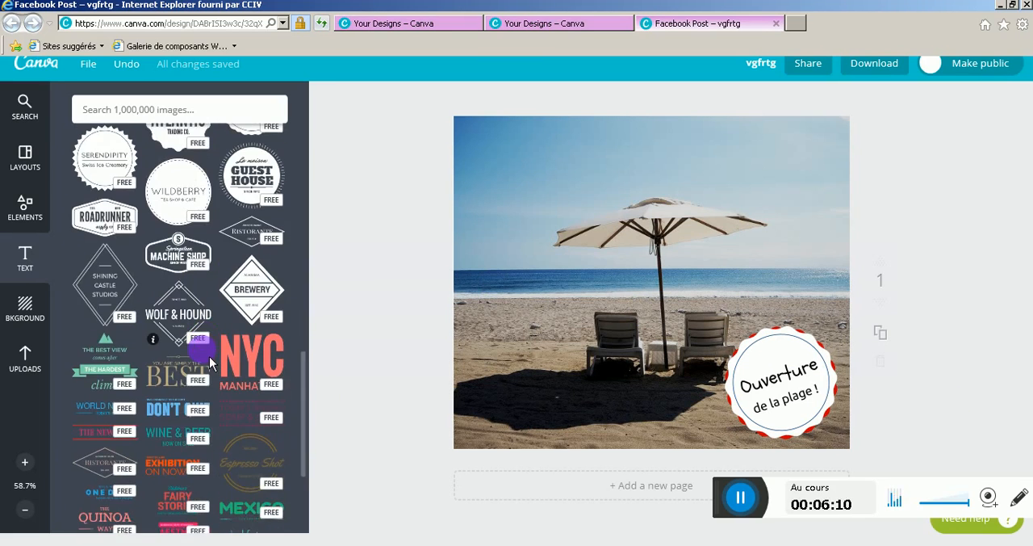
scroll(194, 372, down, 12)
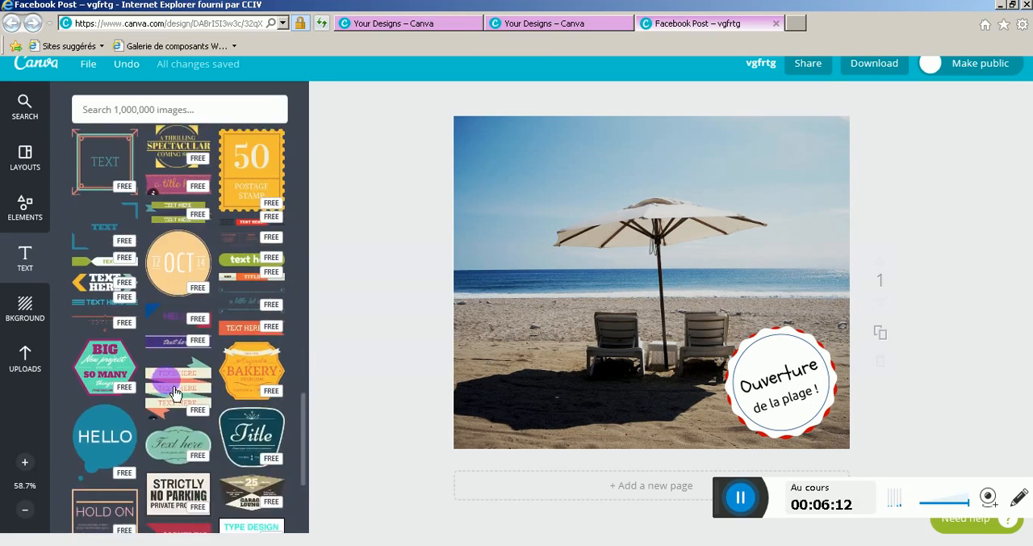
scroll(175, 393, down, 2)
scroll(173, 396, down, 5)
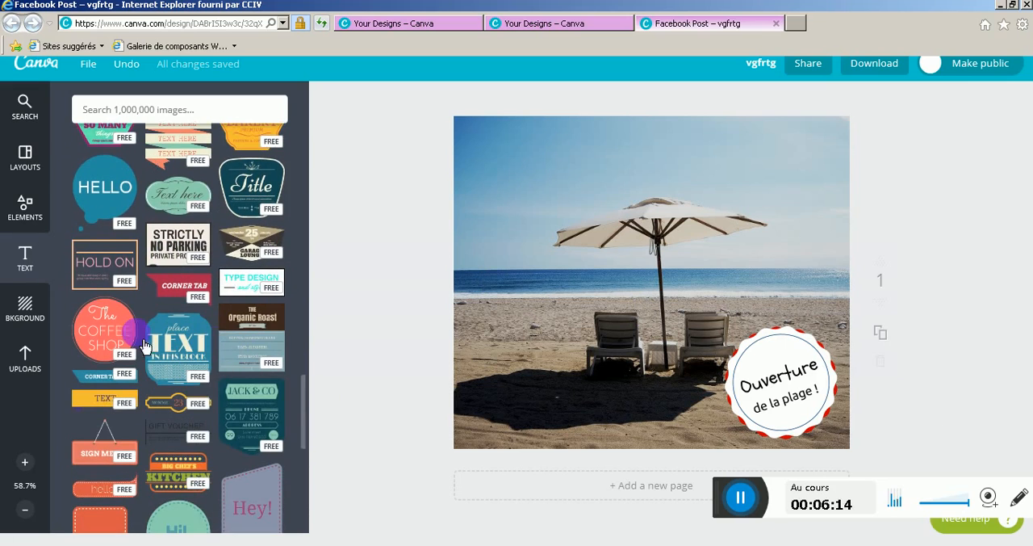
scroll(145, 436, down, 6)
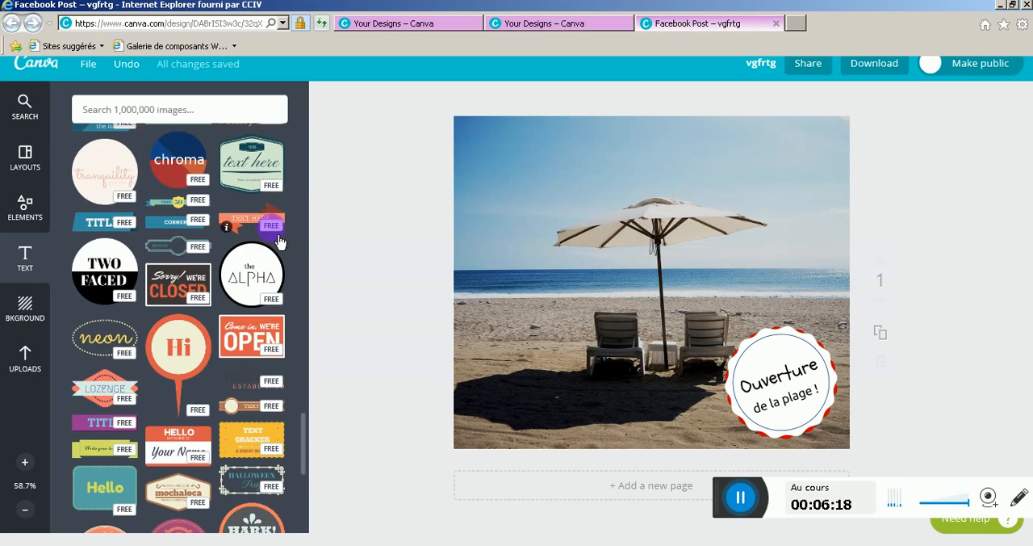
scroll(202, 258, down, 2)
scroll(186, 269, down, 1)
scroll(201, 262, up, 1)
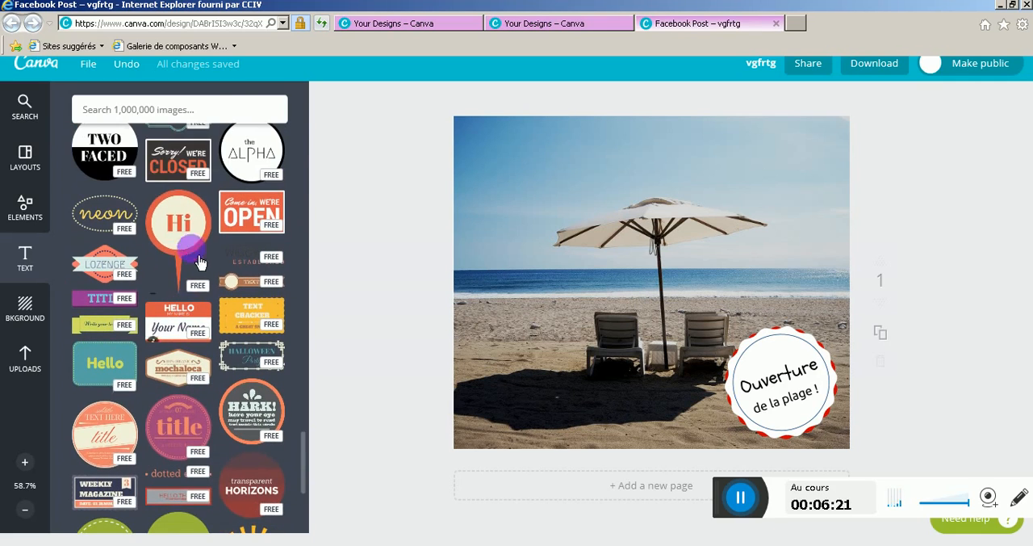
drag(200, 262, 795, 267)
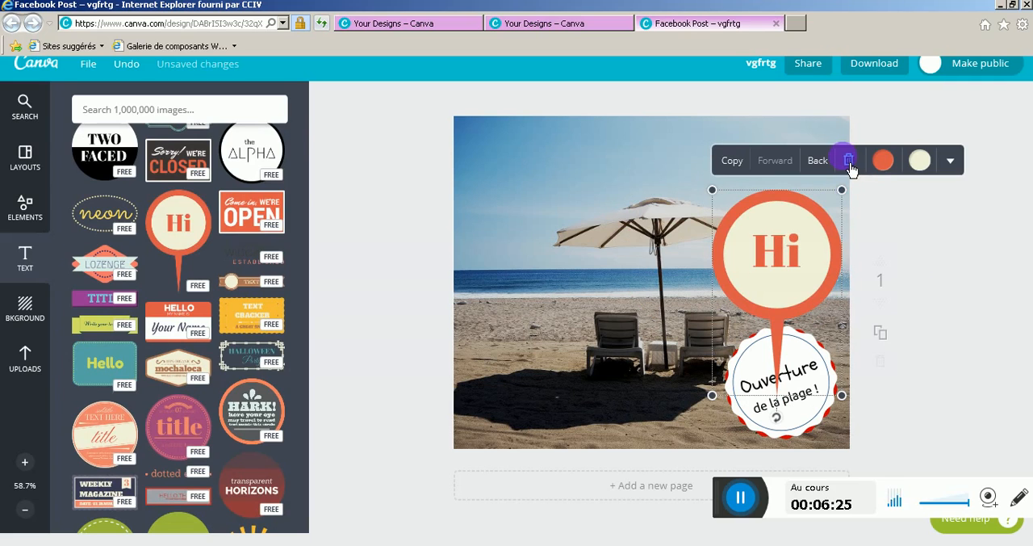
click(848, 160)
Add the free teal "hello there" circle to the lower-left part of the photo and reduce its size
scroll(161, 339, down, 5)
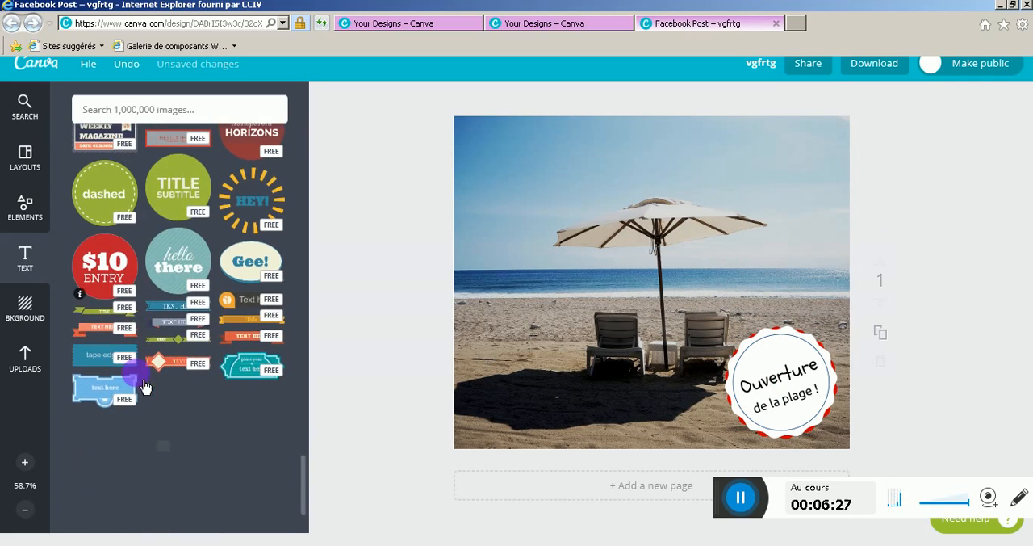
drag(179, 266, 599, 333)
drag(712, 209, 561, 358)
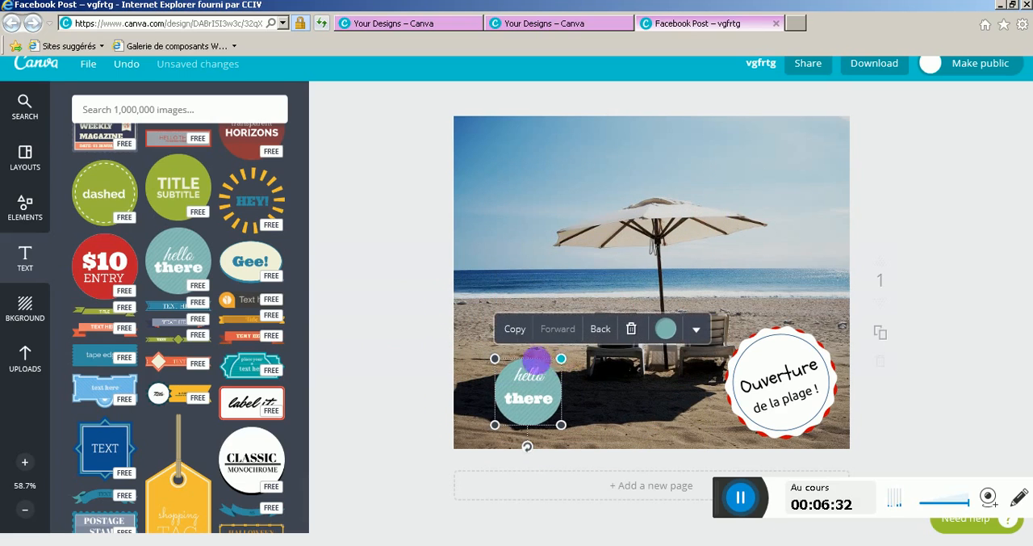
Remove the circle's "hello" line and replace "there" with "à 18h"
click(535, 380)
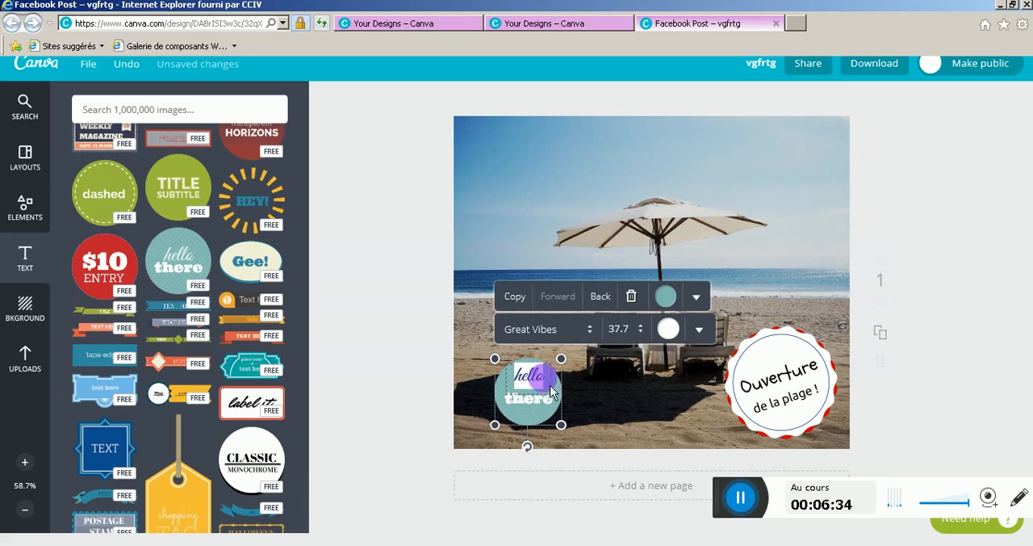
drag(547, 391, 534, 410)
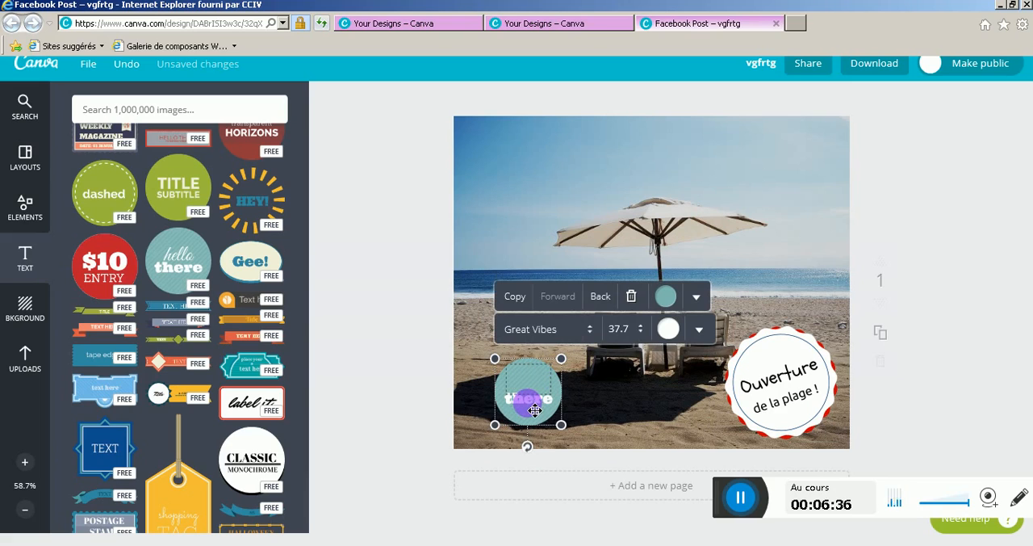
double_click(535, 403)
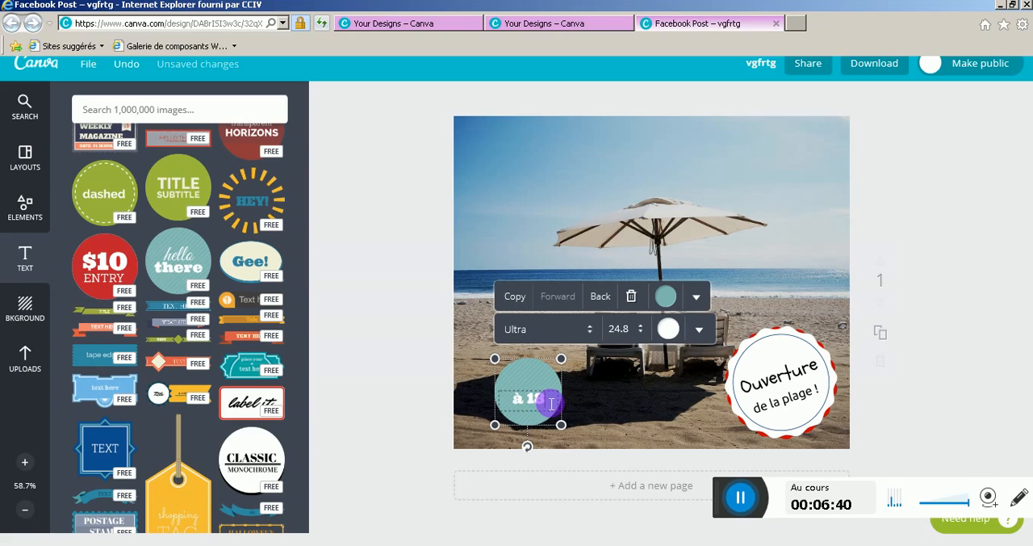
Colour the "à 18h" circle red and place it, reduced in size, over the top edge of the beach opening badge
click(667, 297)
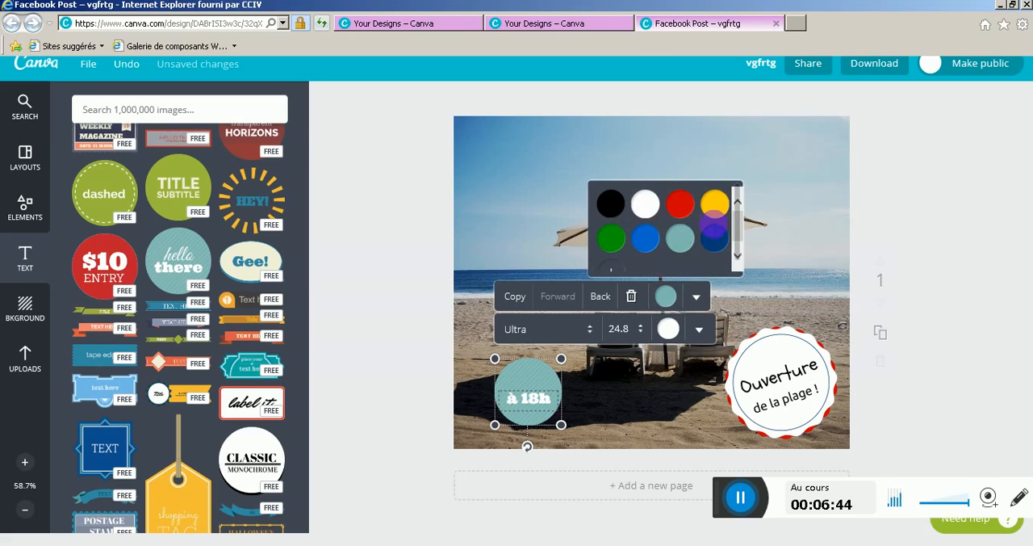
click(684, 212)
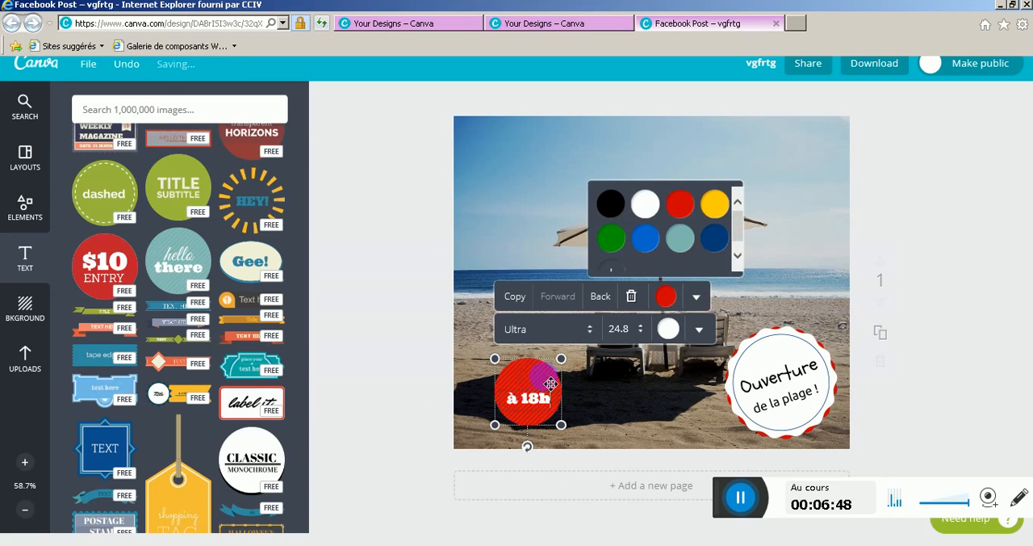
drag(551, 383, 728, 378)
mouse_move(802, 319)
mouse_down()
mouse_move(799, 308)
mouse_move(824, 300)
mouse_move(793, 308)
mouse_move(785, 352)
mouse_move(808, 335)
mouse_up()
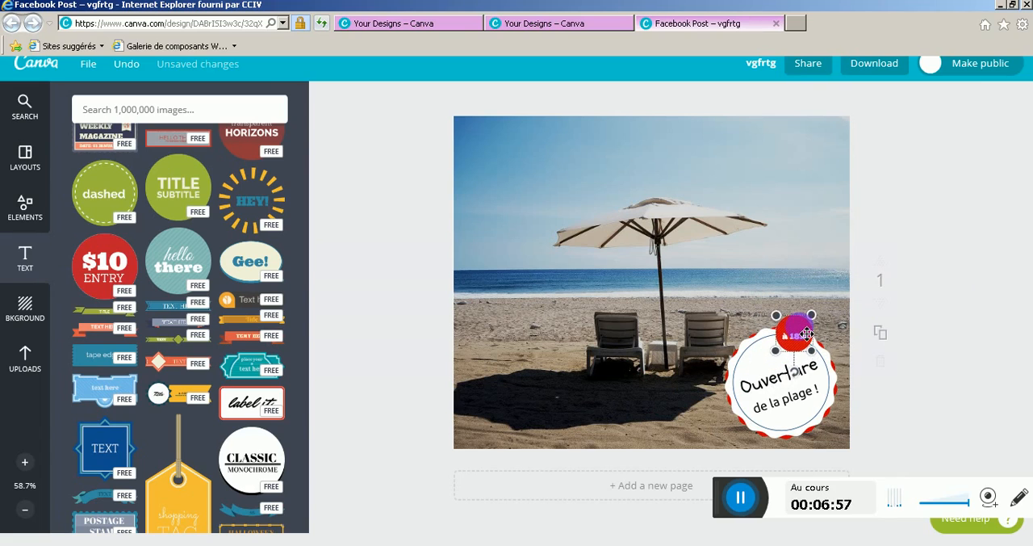
click(939, 355)
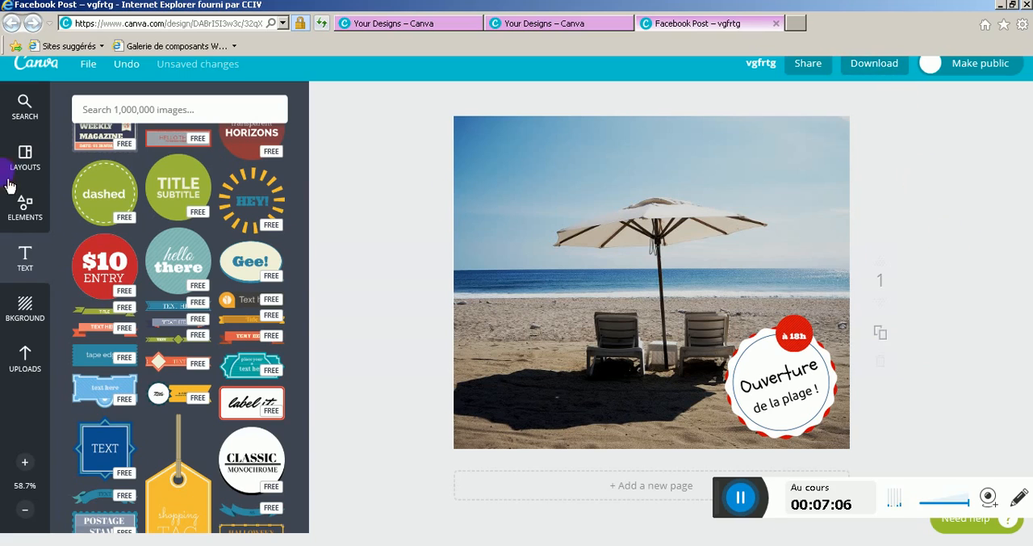
Try the free orange Valentine's heart over the sky, recolour it blue, and delete it
click(25, 210)
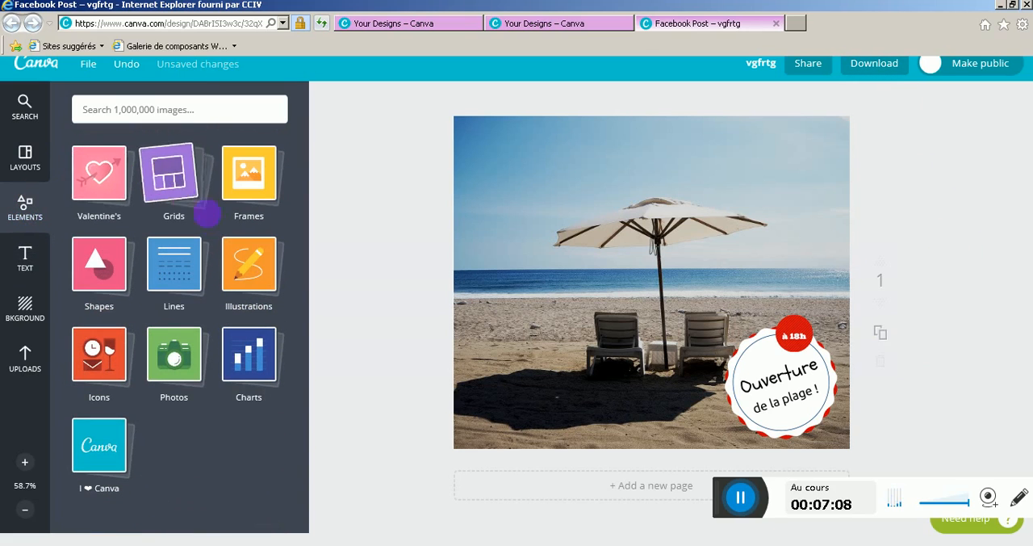
click(95, 189)
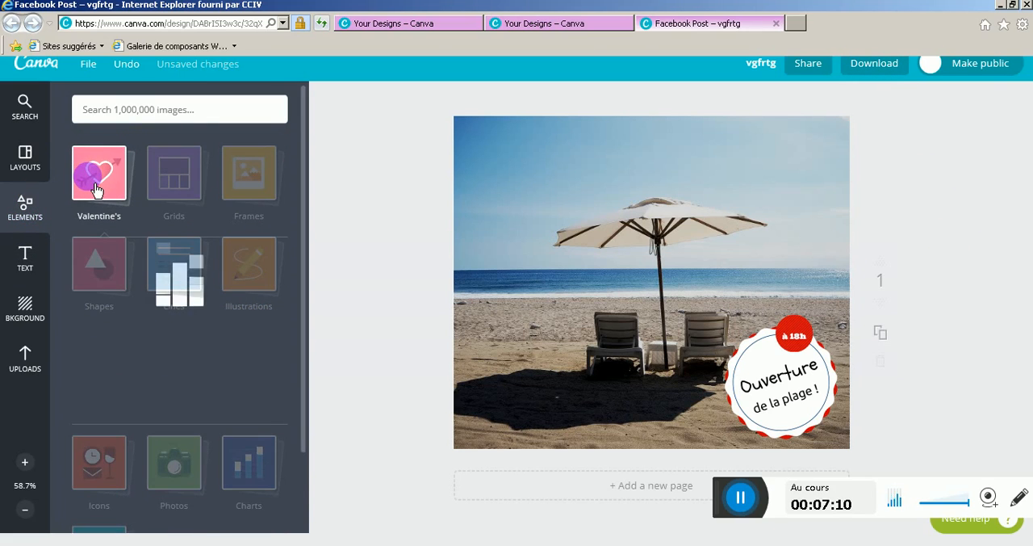
click(275, 279)
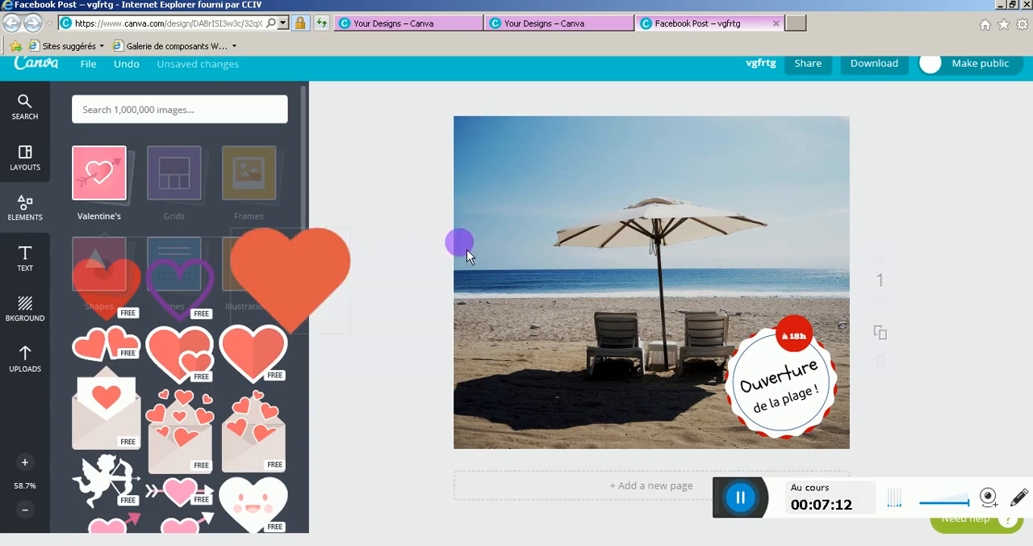
click(707, 147)
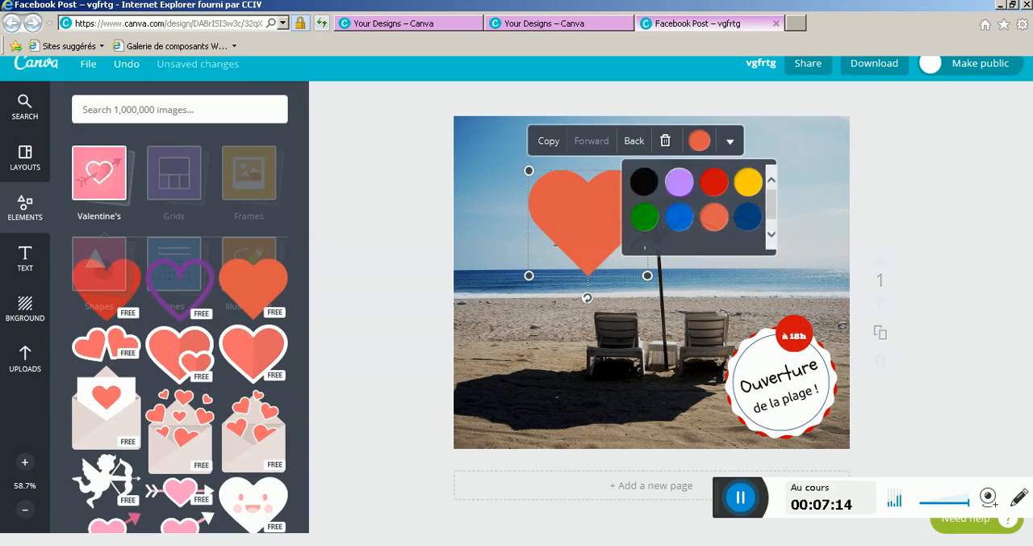
click(680, 217)
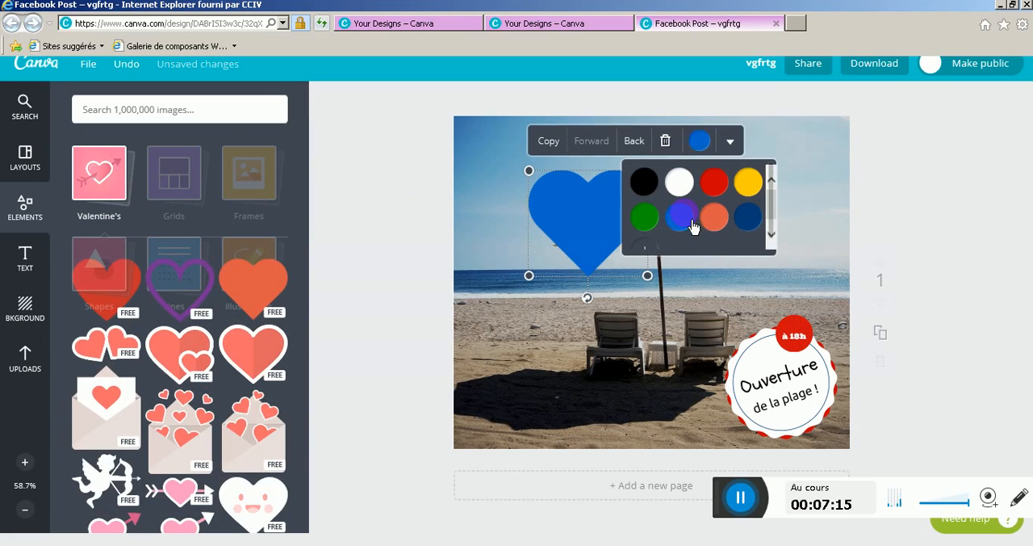
click(666, 142)
Browse the Valentine's and Icons element collections for free graphics
scroll(179, 444, down, 2)
scroll(178, 440, up, 2)
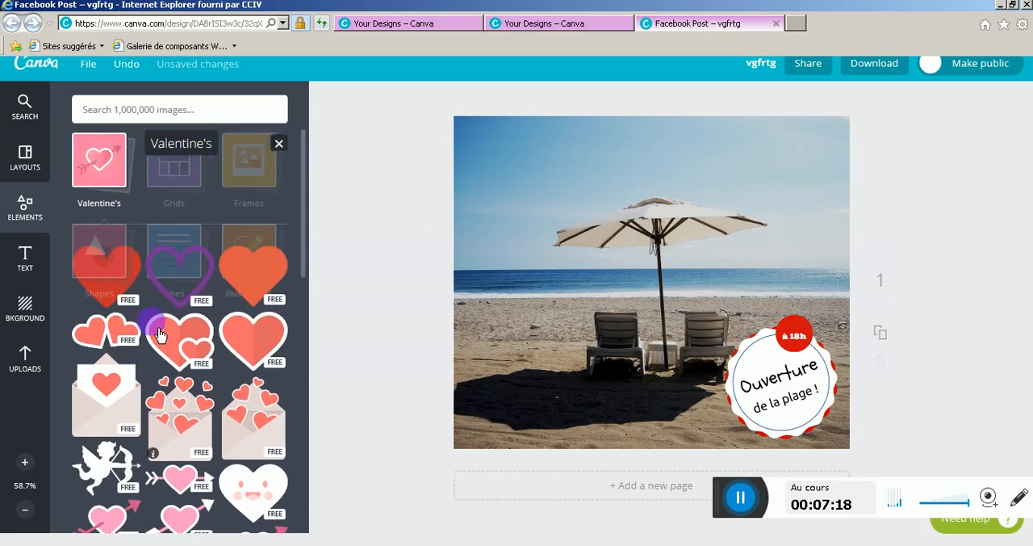
click(181, 184)
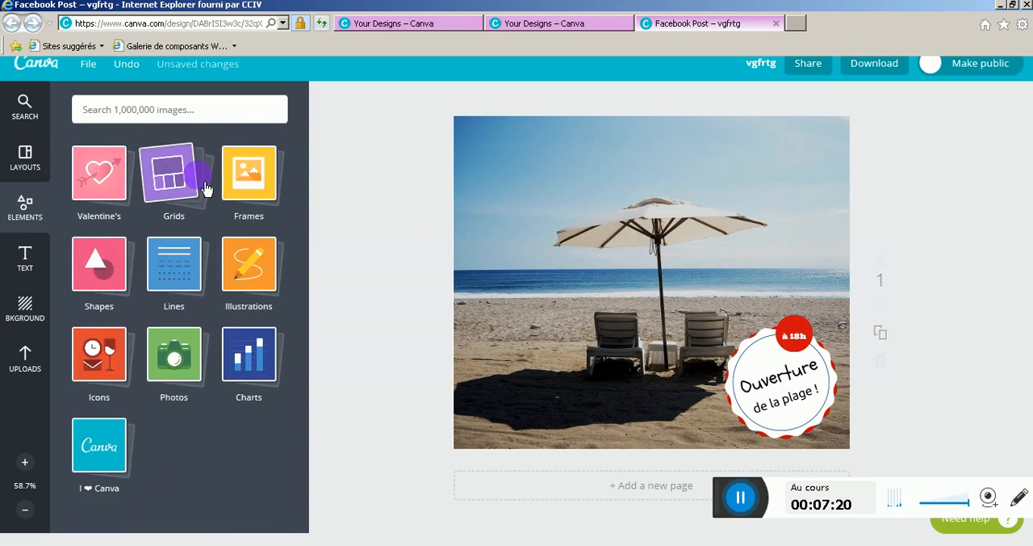
click(109, 375)
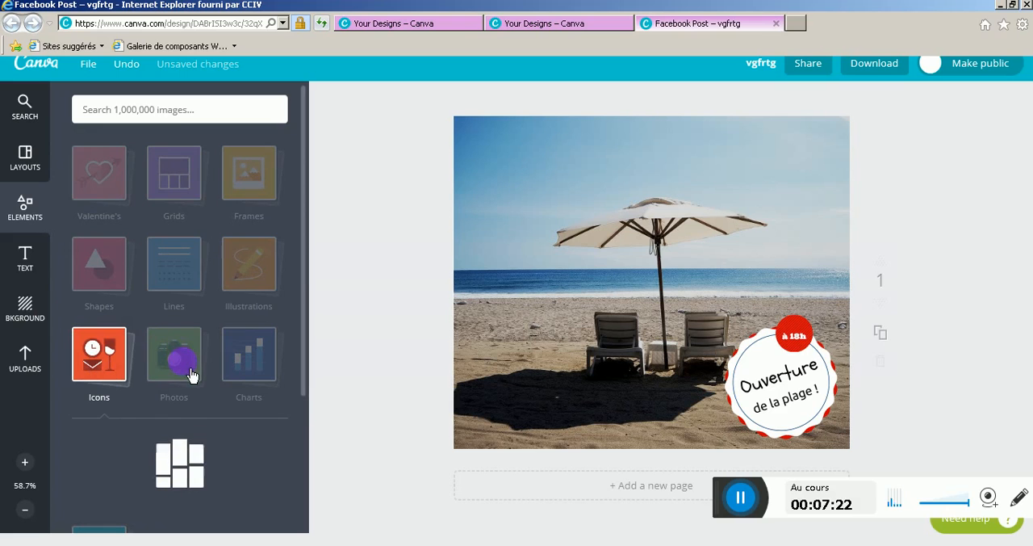
scroll(209, 396, down, 2)
scroll(206, 392, down, 4)
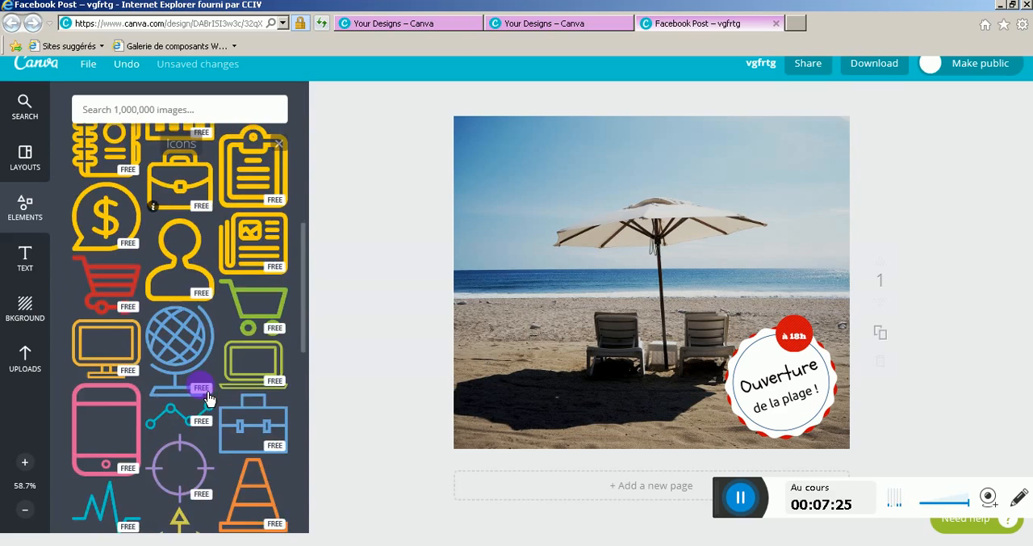
scroll(202, 389, up, 5)
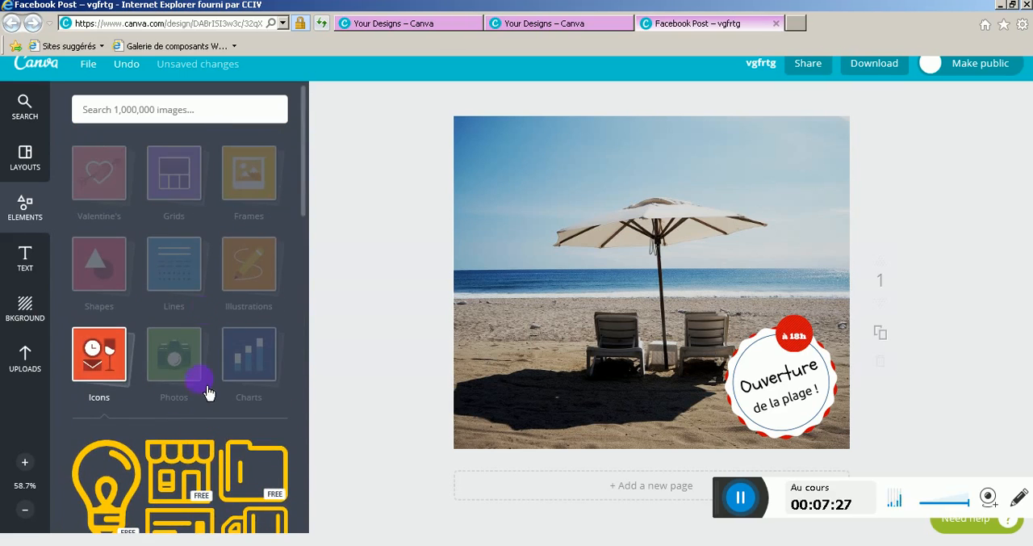
Try the free teal striped background behind the photo and replace it with the free orange dotted background
click(31, 320)
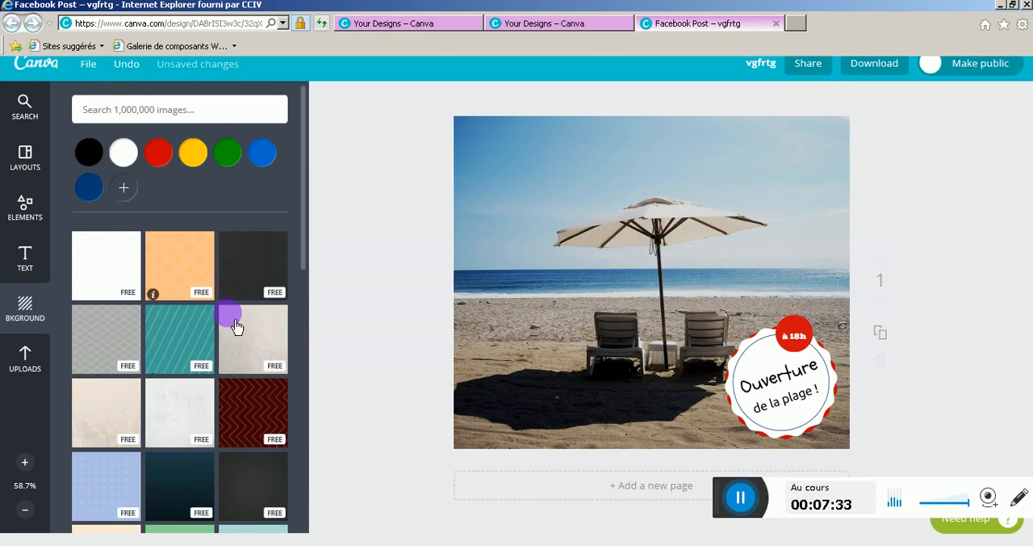
click(189, 360)
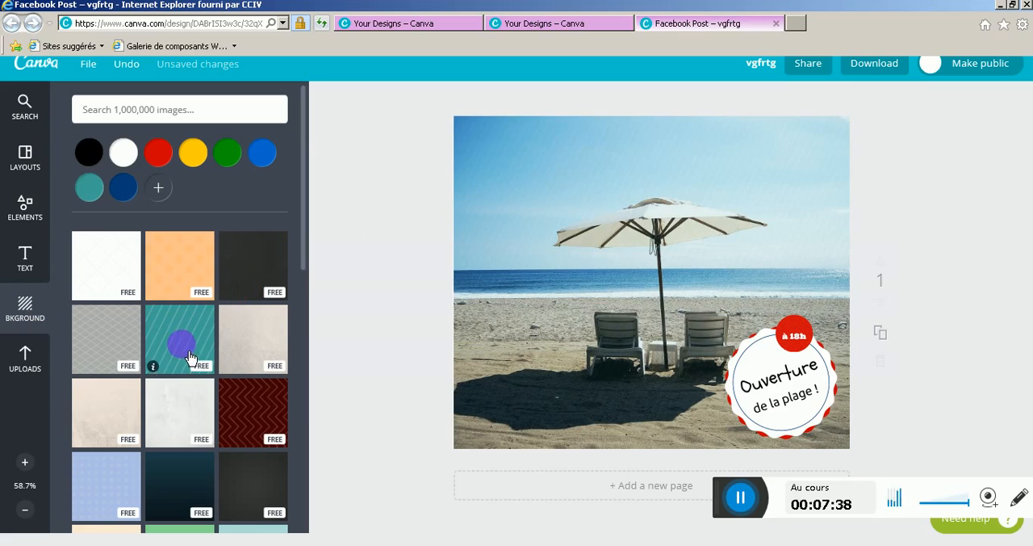
click(178, 287)
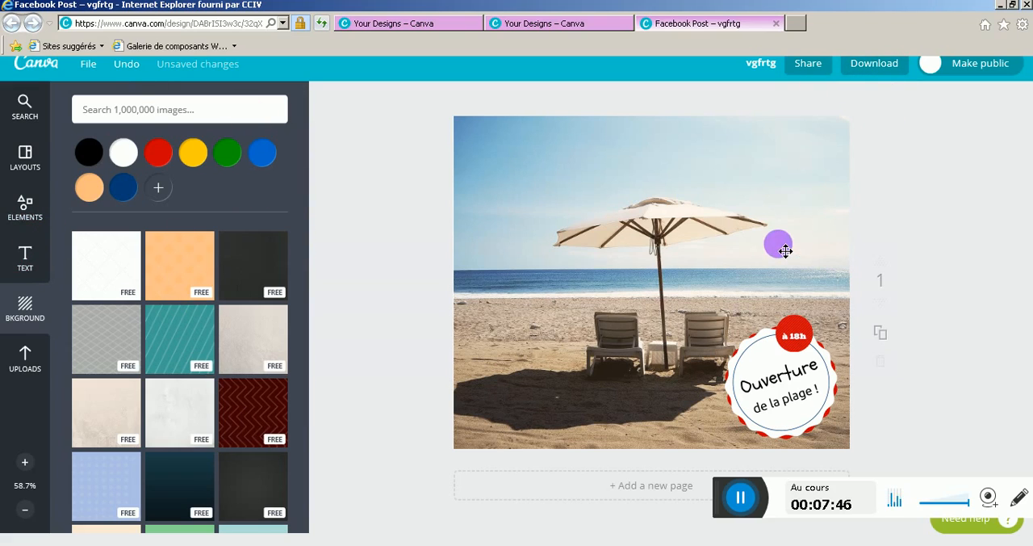
Download the design as a high-quality PNG image and open the file vgfrtg.png
click(889, 75)
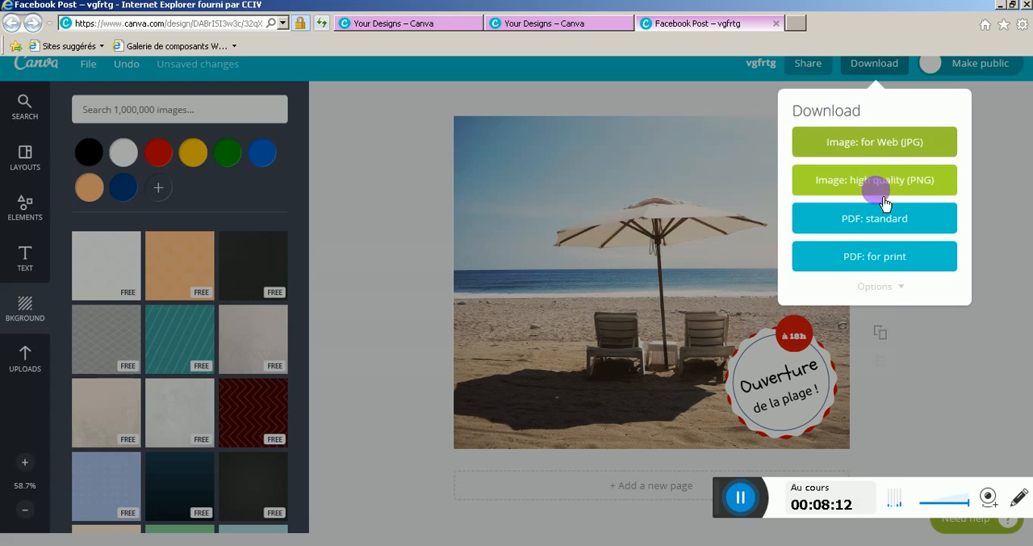
click(886, 181)
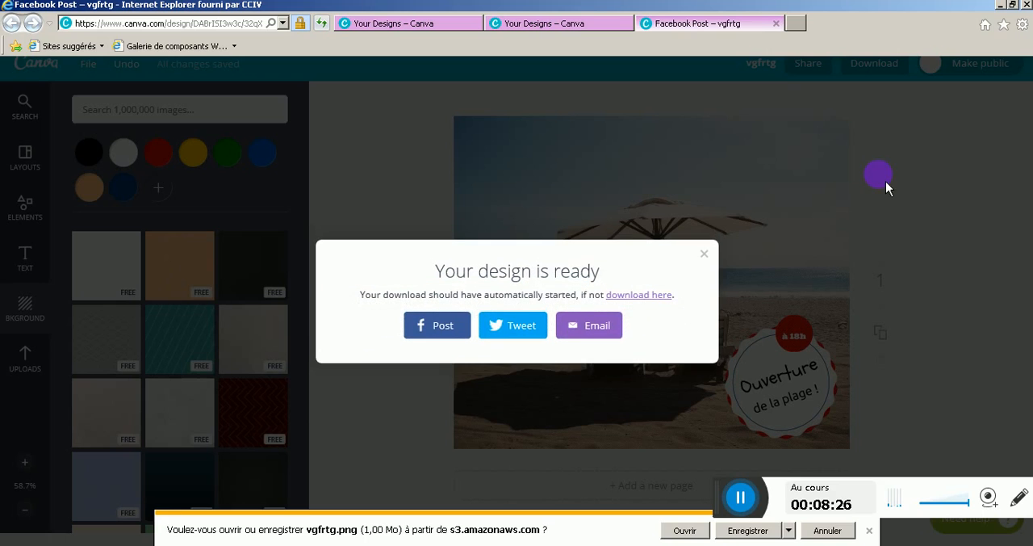
click(684, 530)
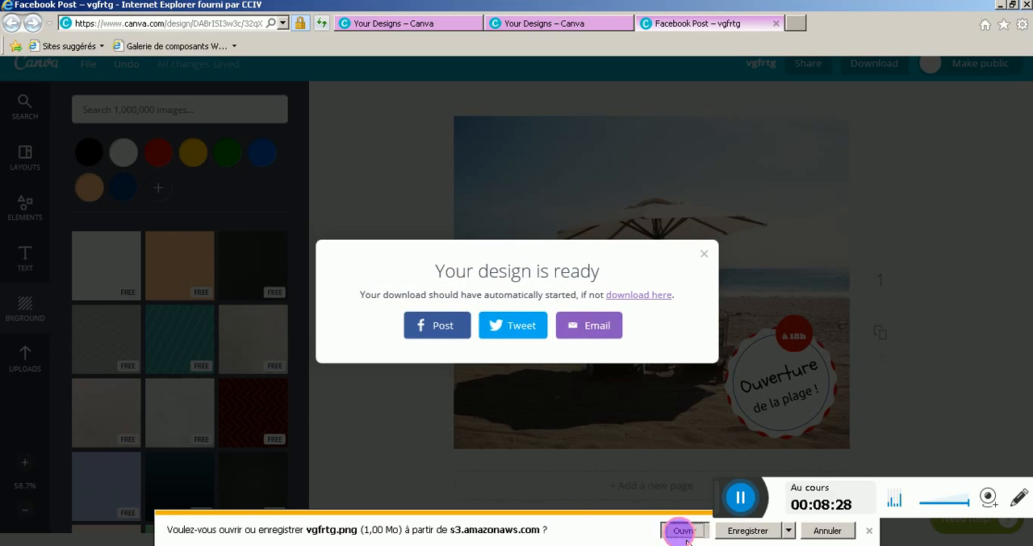